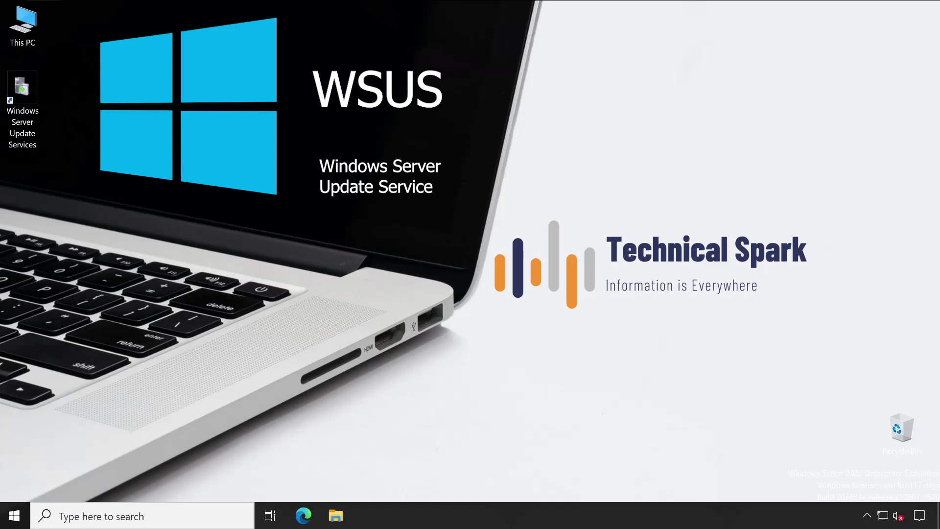
Select the Windows Server Update Services shortcut on the desktop.
click(25, 127)
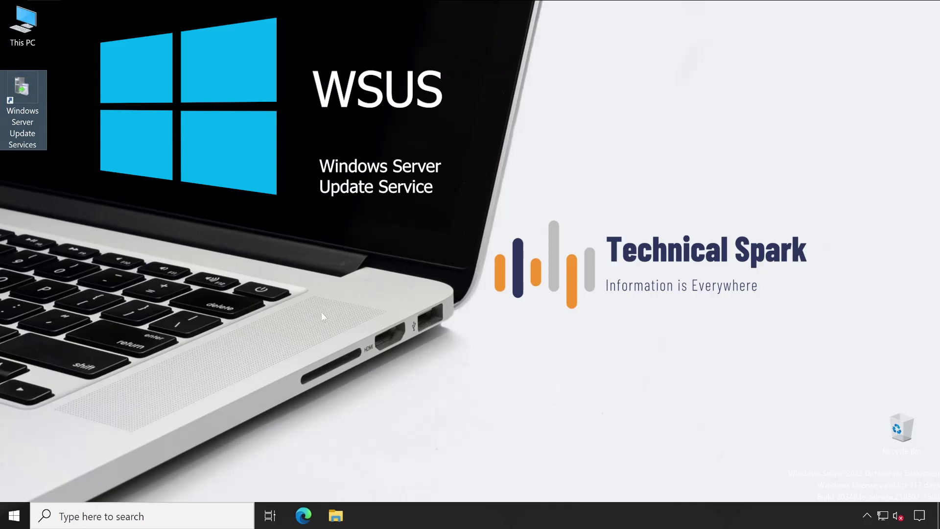
Open File Explorer and browse New Volume (D:)\WSUS_Repository into the WsusContent folder.
click(335, 515)
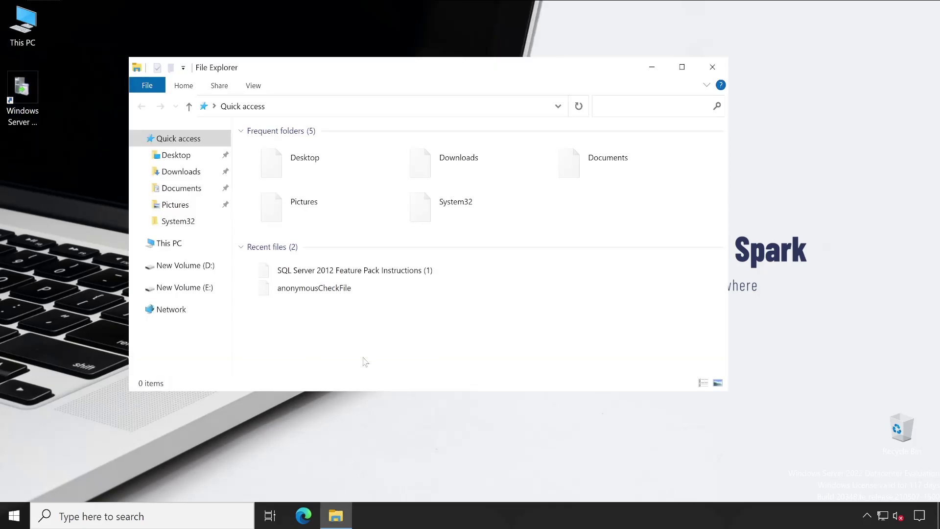
click(169, 242)
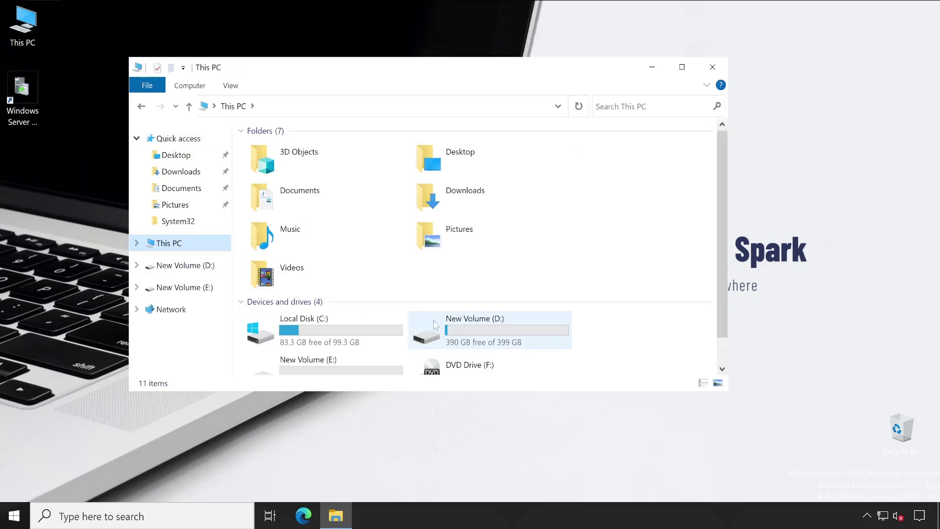
click(480, 330)
double_click(479, 331)
double_click(282, 150)
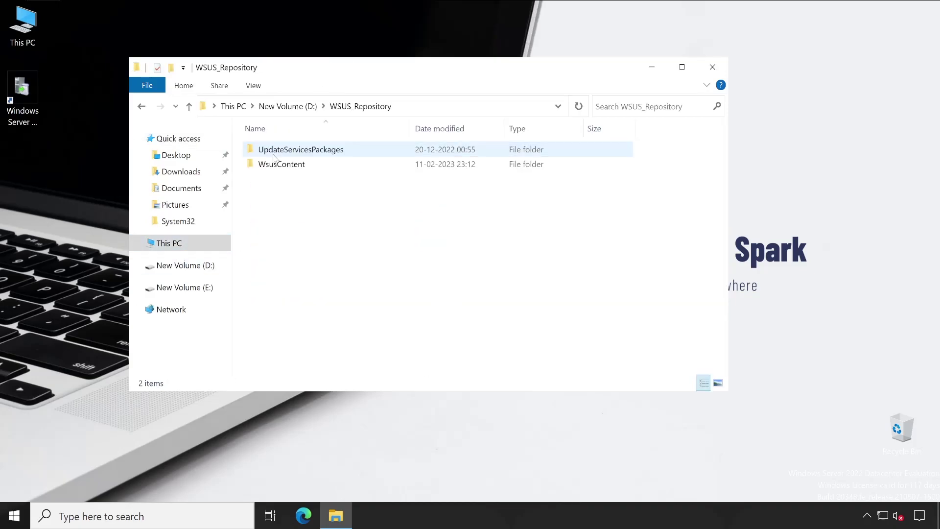
click(353, 154)
click(289, 165)
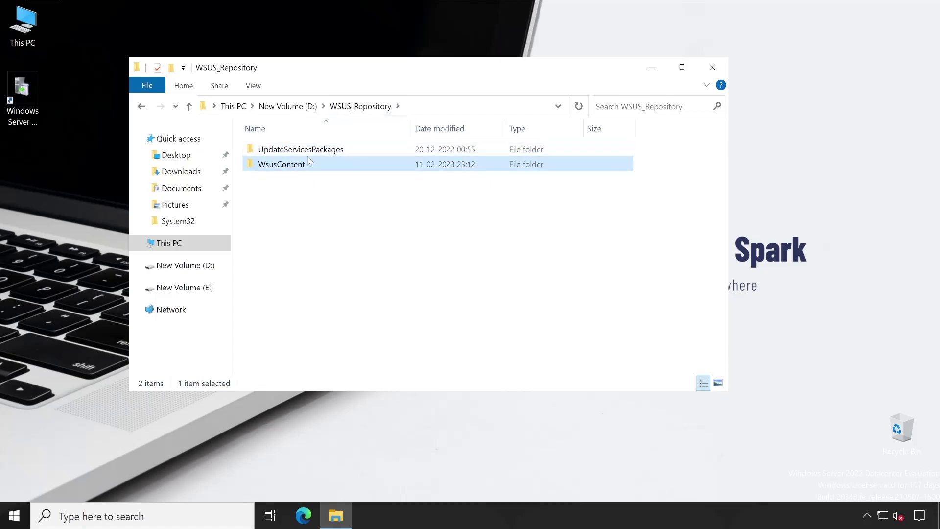
double_click(301, 170)
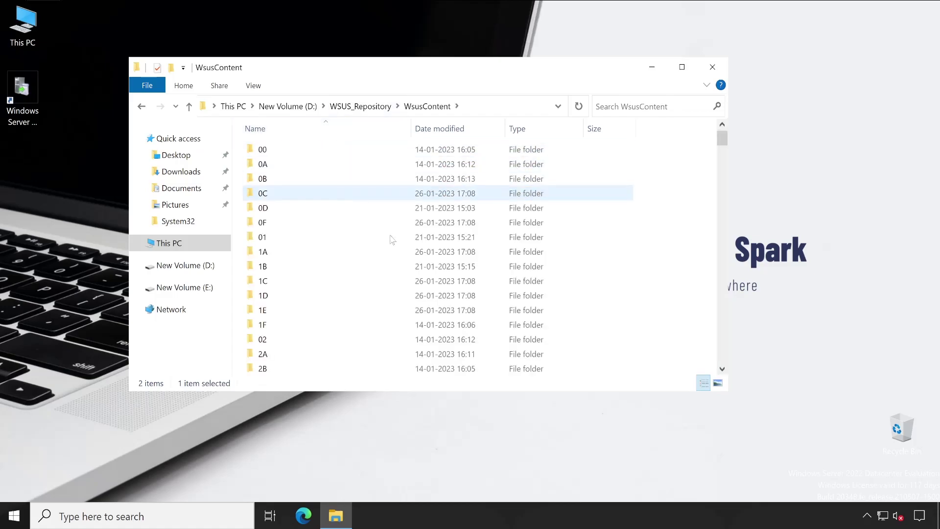
scroll(438, 292, down, 20)
scroll(438, 292, down, 20)
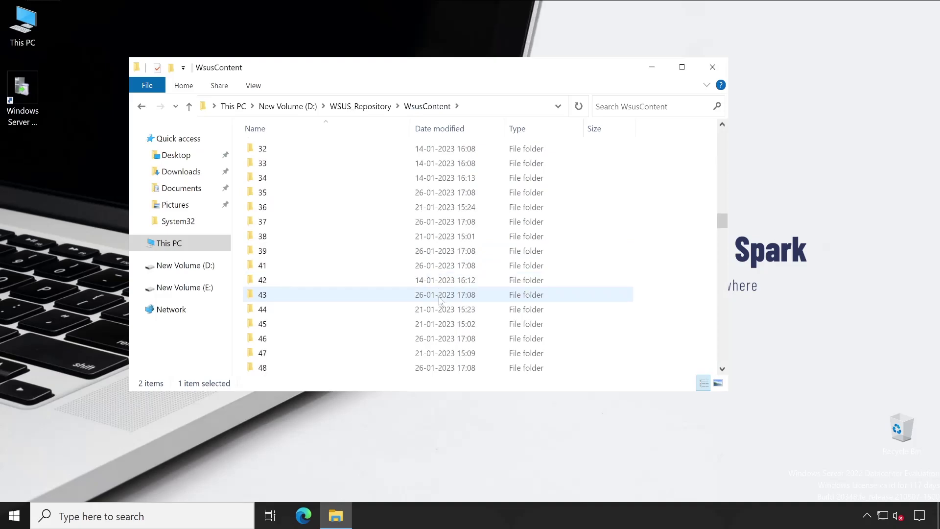
scroll(439, 300, down, 20)
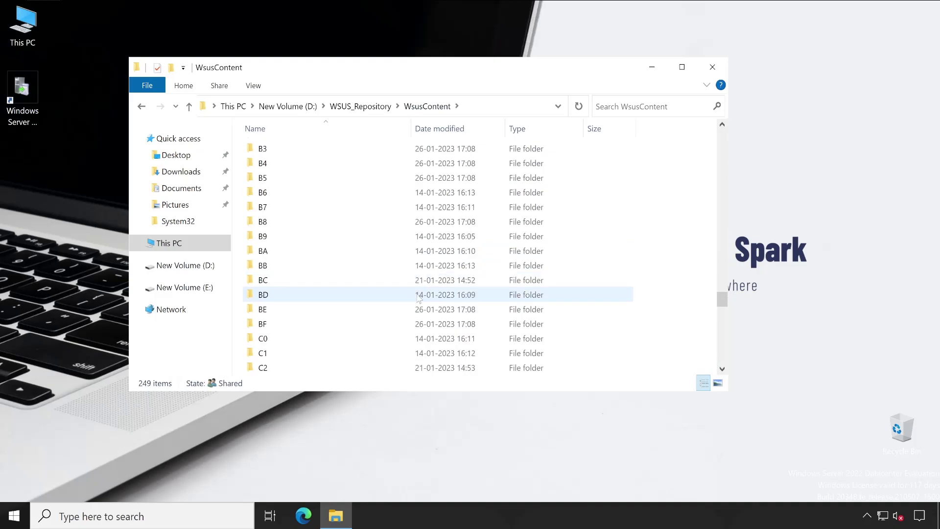
Check the UpdateServicesPackages folder, then return to the root of New Volume (D:).
click(361, 106)
click(328, 153)
double_click(328, 153)
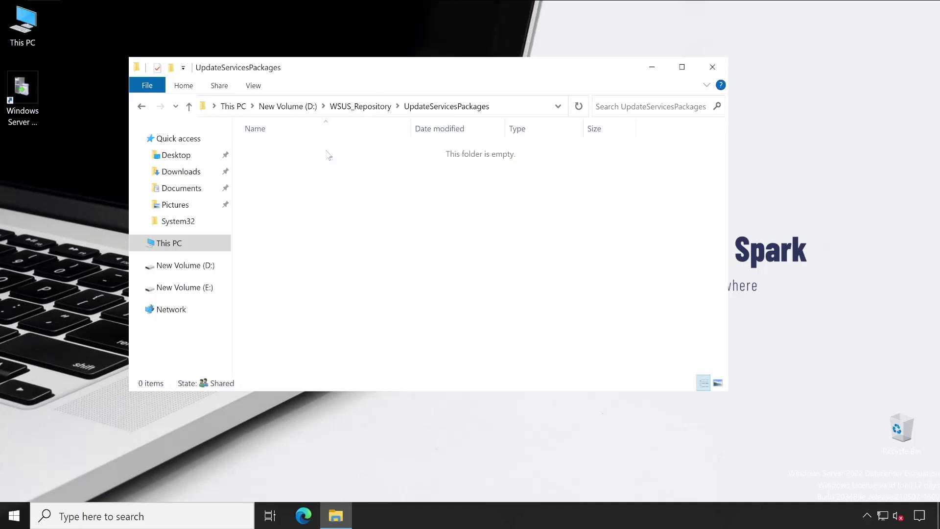
click(371, 108)
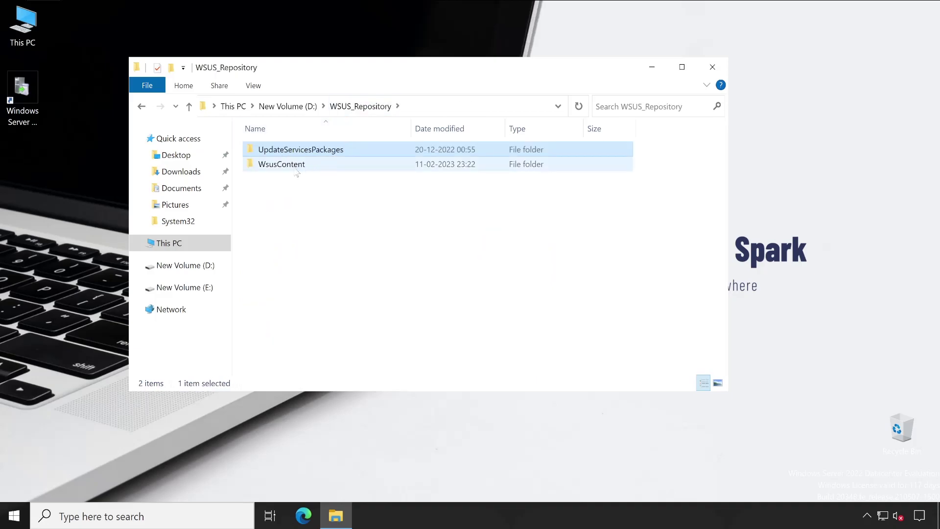
click(301, 165)
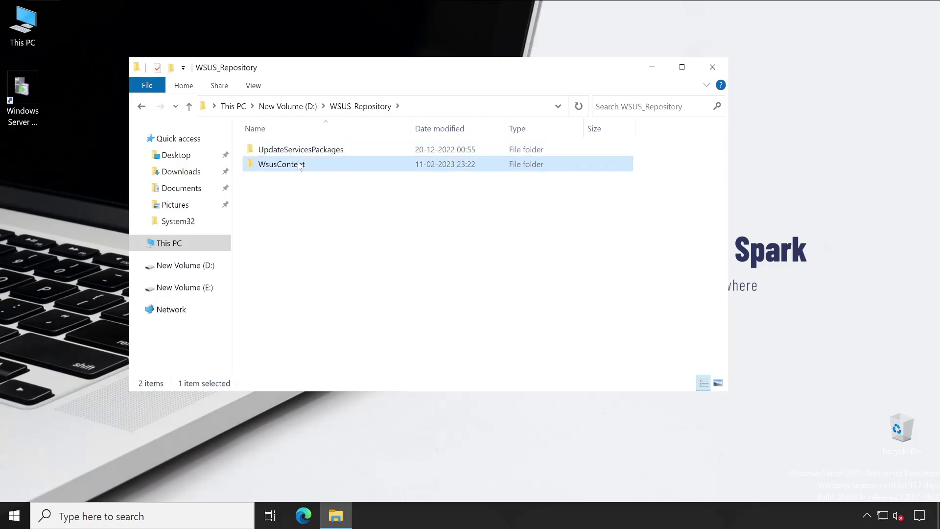
click(274, 106)
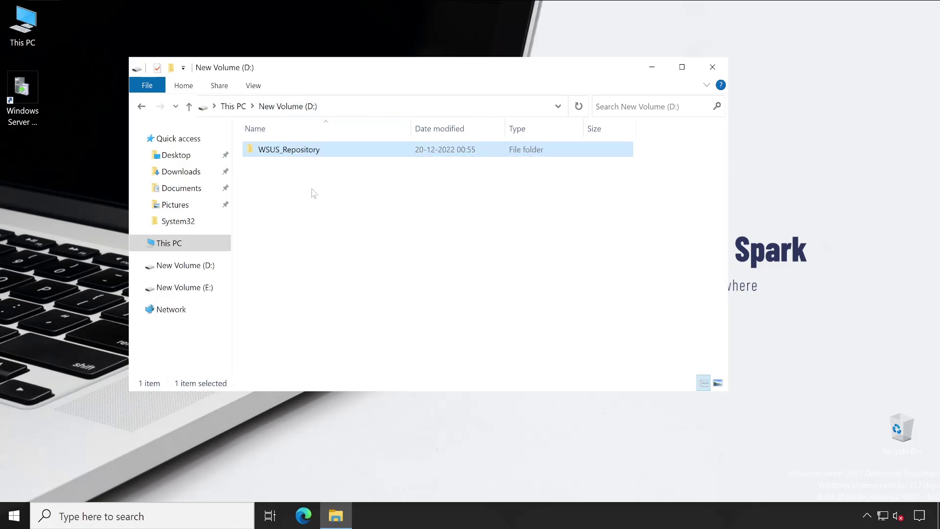
Check WSUS_Repository's Properties, confirming the folder holds 9.83 GB.
right_click(284, 149)
click(318, 384)
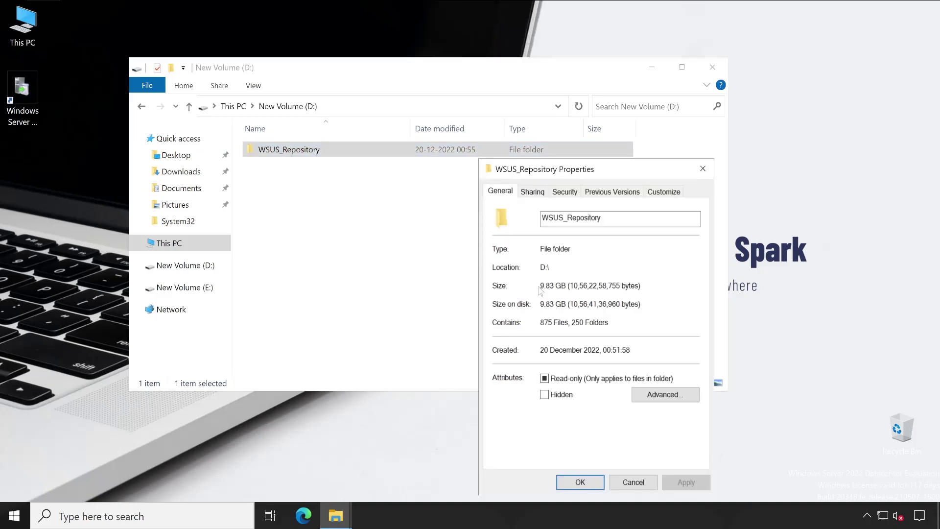
drag(540, 285, 566, 285)
click(630, 482)
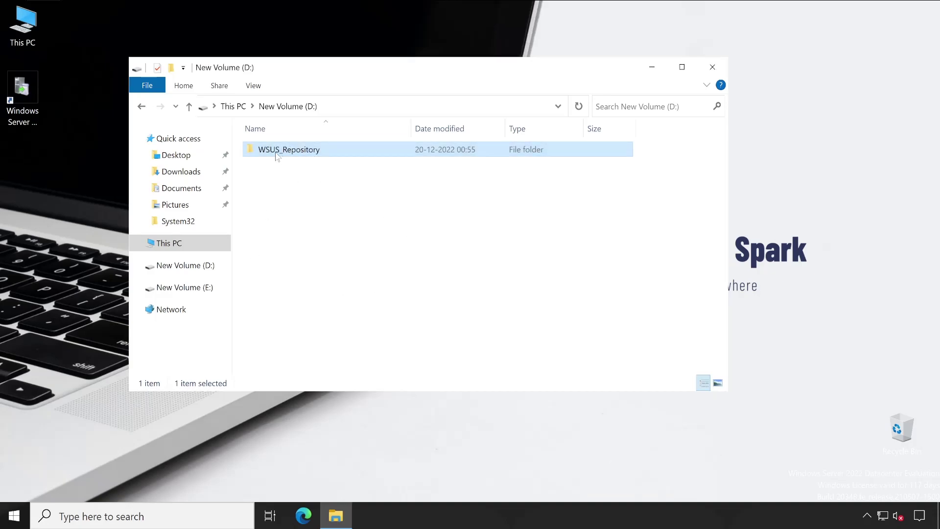
Review free space on the This PC drives, with New Volume (D:) at 390 GB free of 399 GB.
mouse_move(292, 160)
click(233, 106)
mouse_move(479, 336)
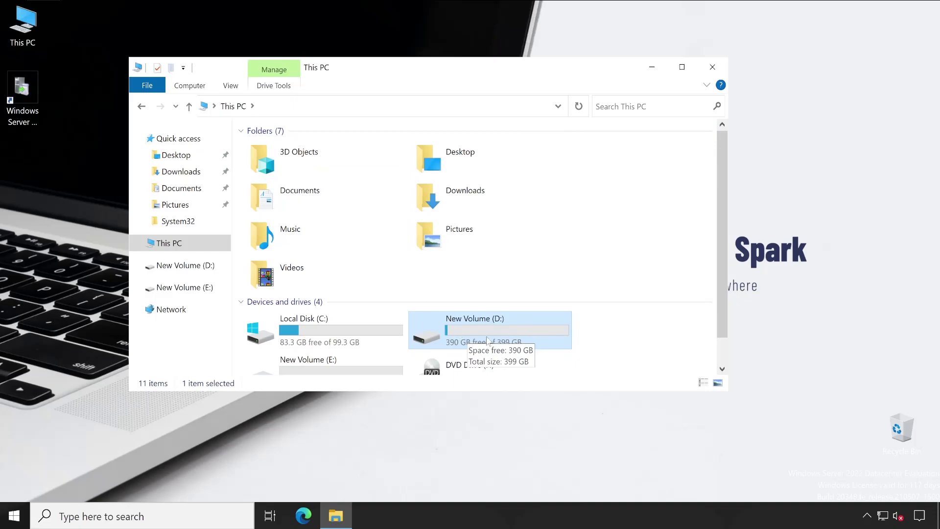
click(611, 353)
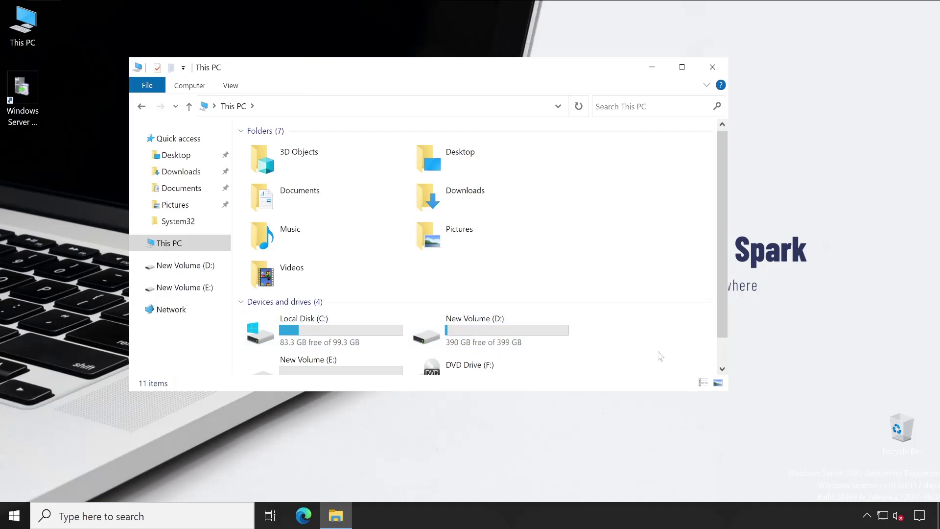
scroll(656, 357, down, 1)
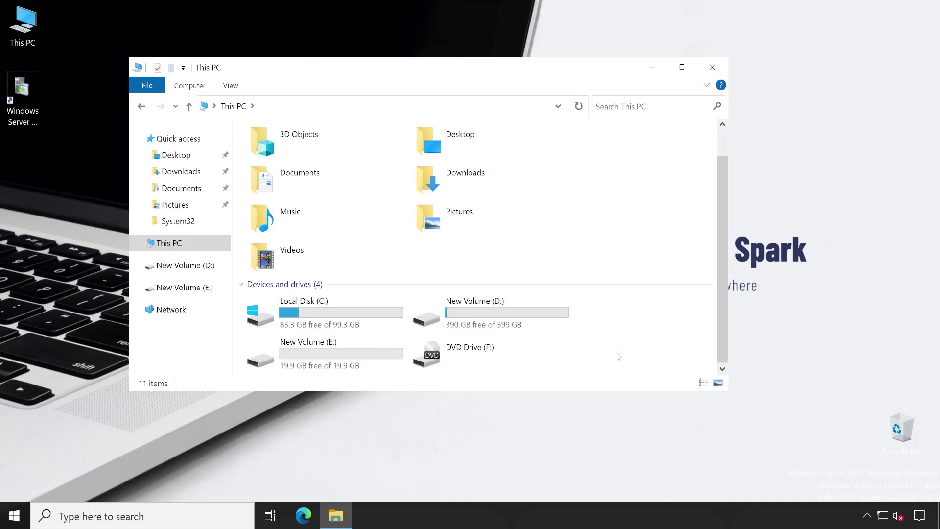
double_click(464, 312)
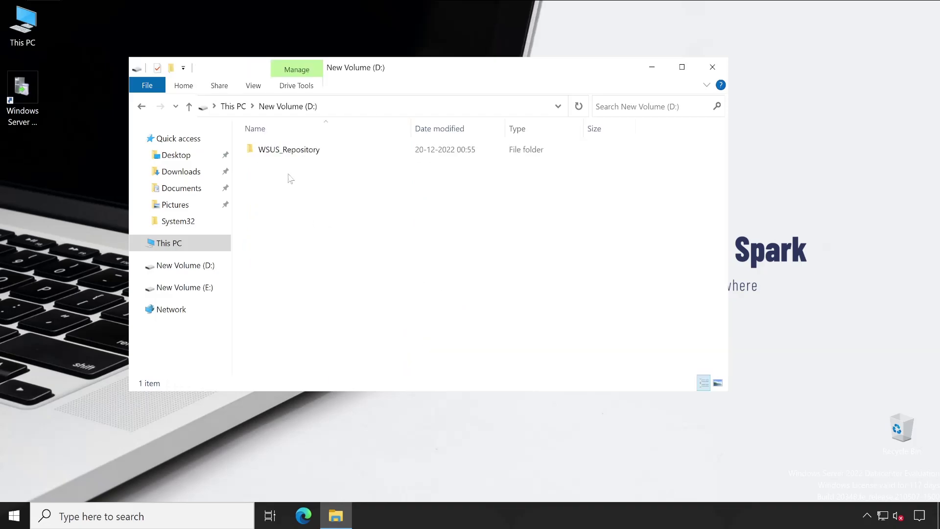
click(233, 106)
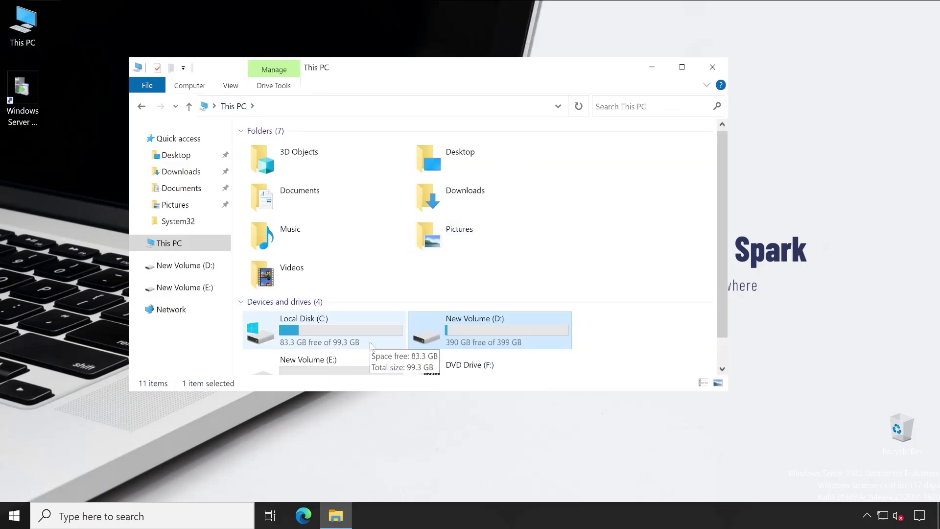
scroll(374, 346, down, 1)
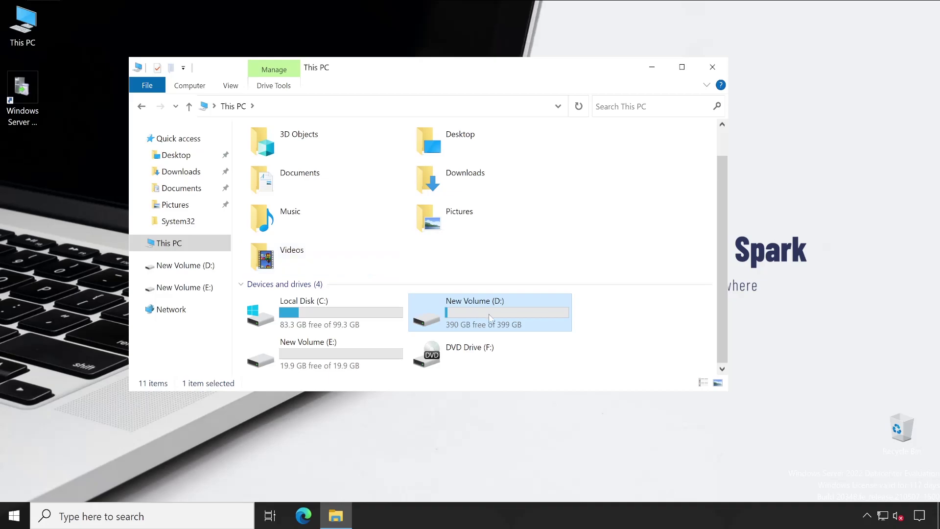
Launch the WSUS console with the server node expanded, and return Explorer to the New Volume (D:) root.
click(22, 91)
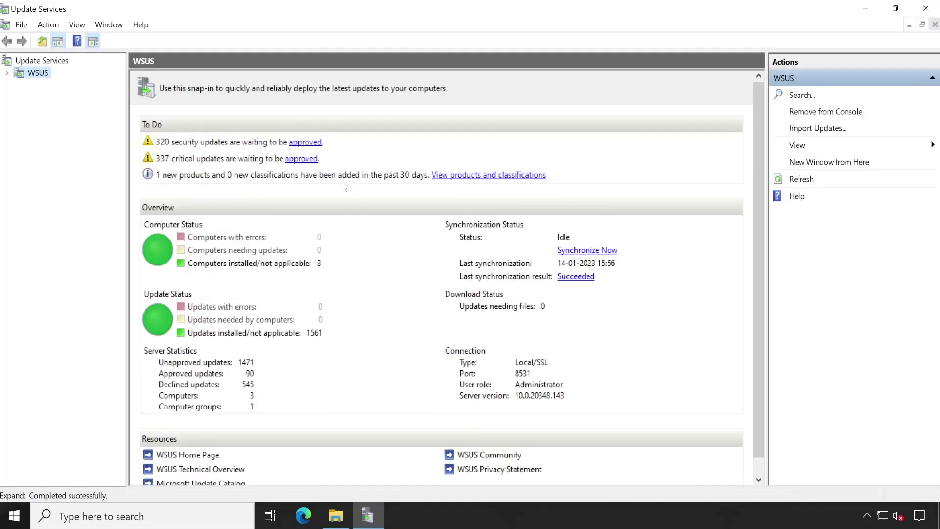
click(6, 72)
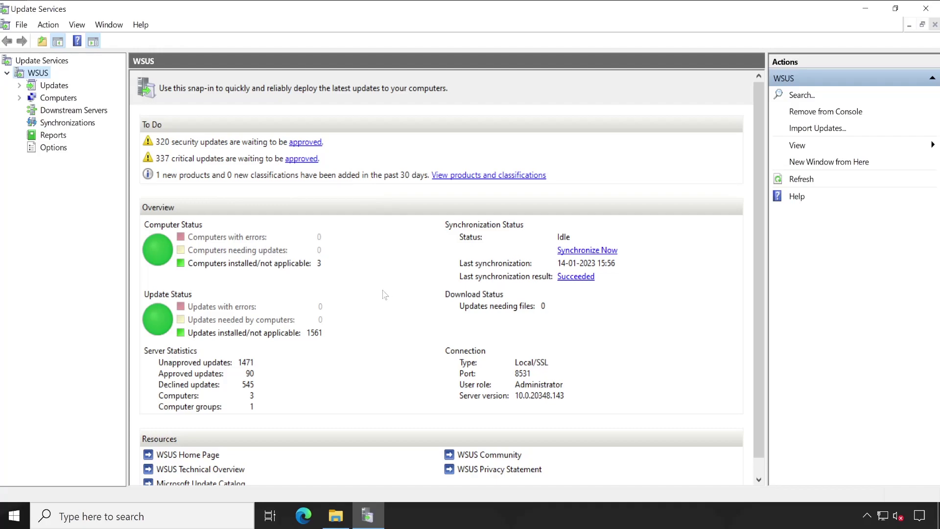
click(335, 515)
click(440, 303)
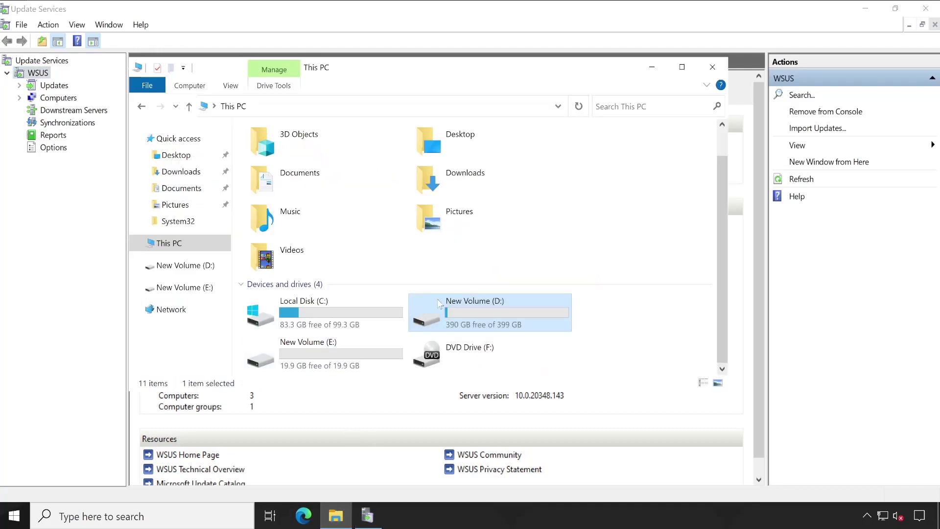
double_click(462, 311)
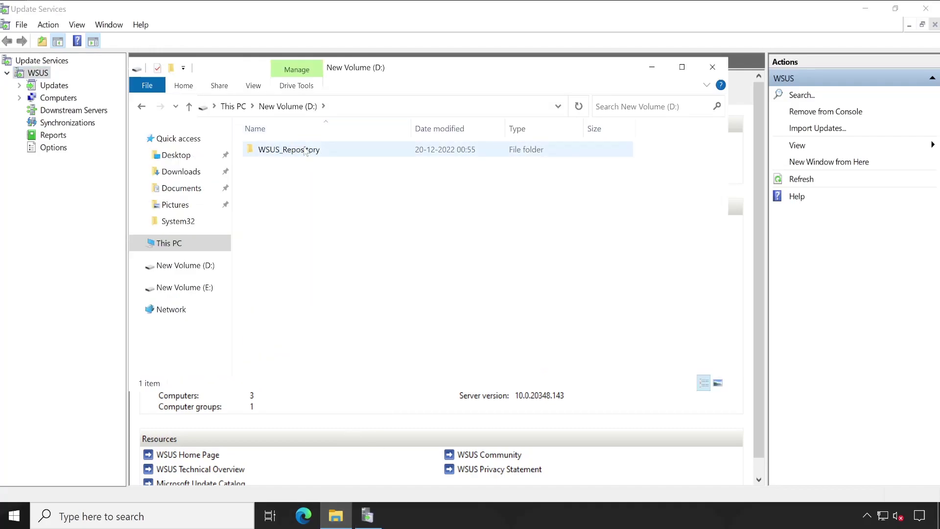
click(354, 108)
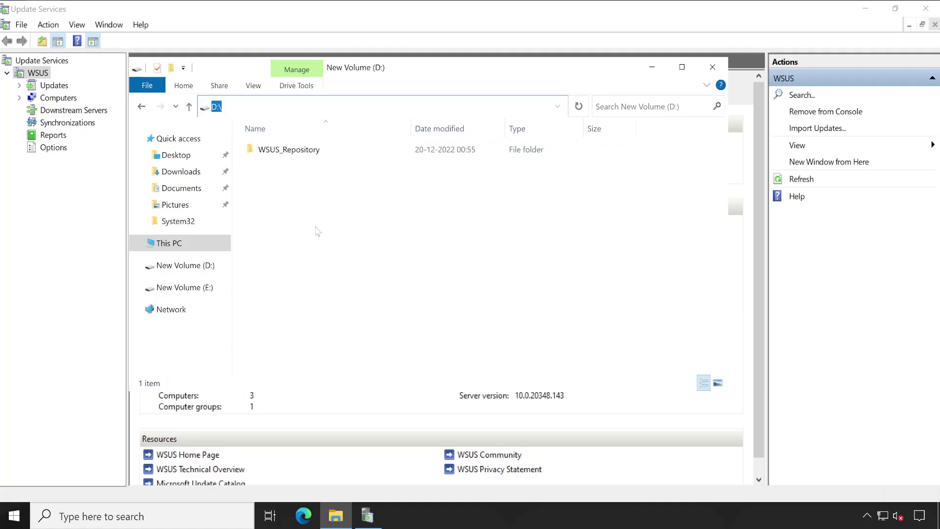
click(15, 521)
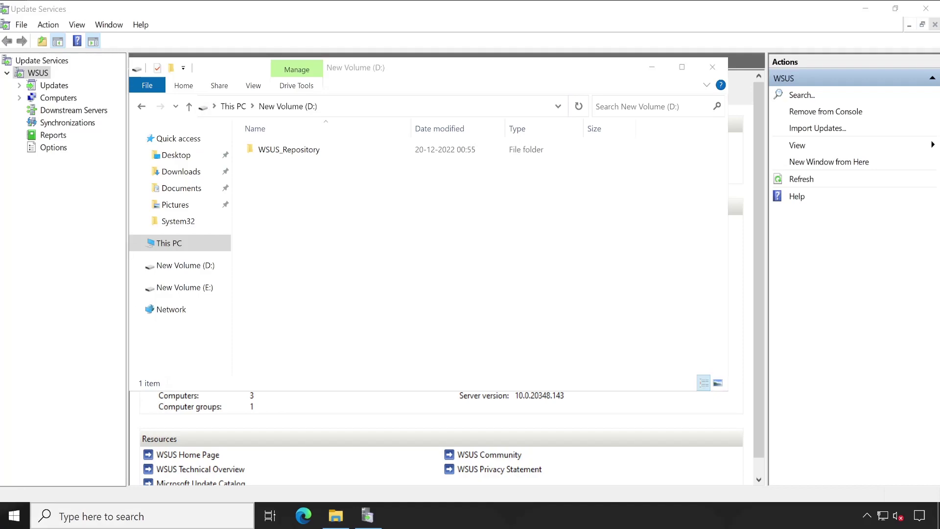
Launch IIS Manager and open Advanced Settings for WSUS Administration's Content virtual directory.
text(iis)
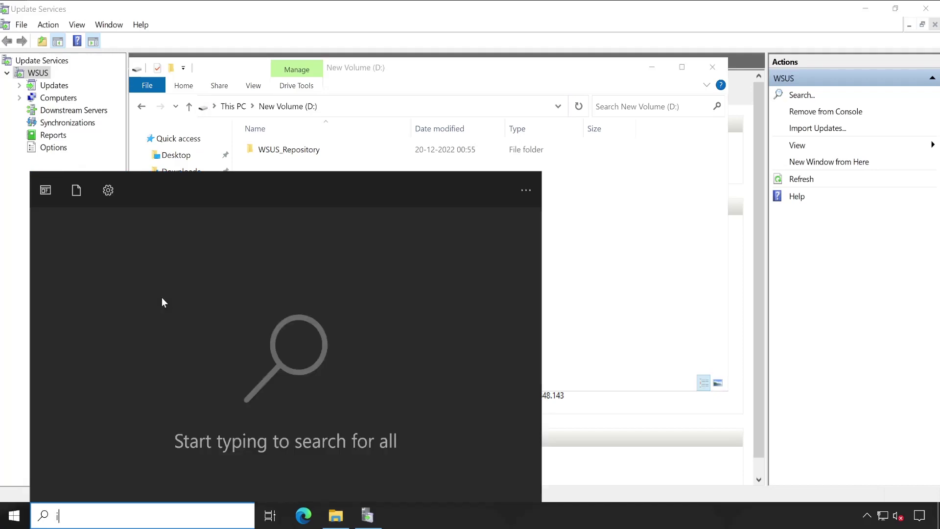
click(191, 253)
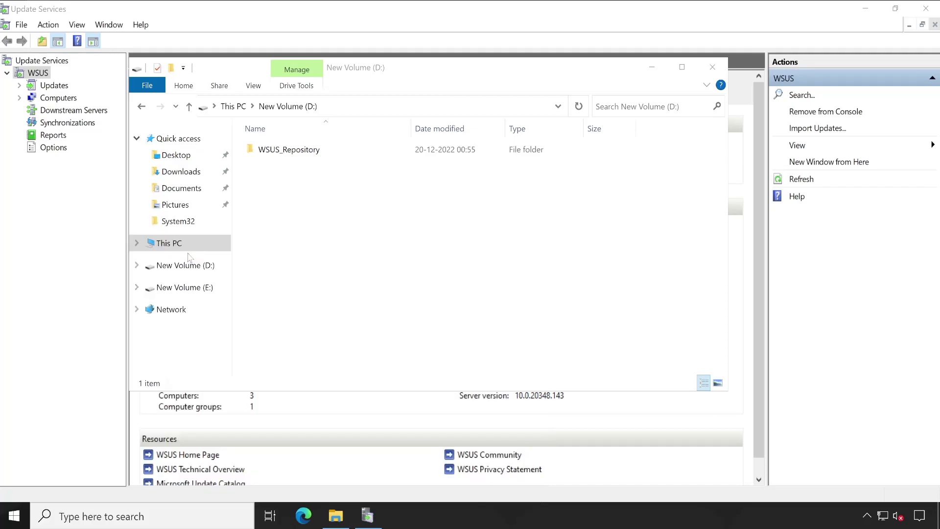
click(10, 109)
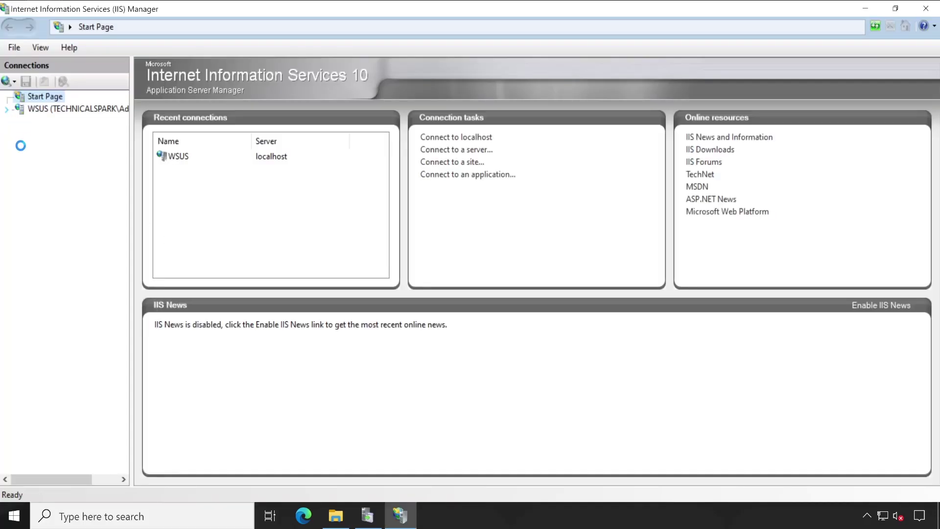
click(19, 134)
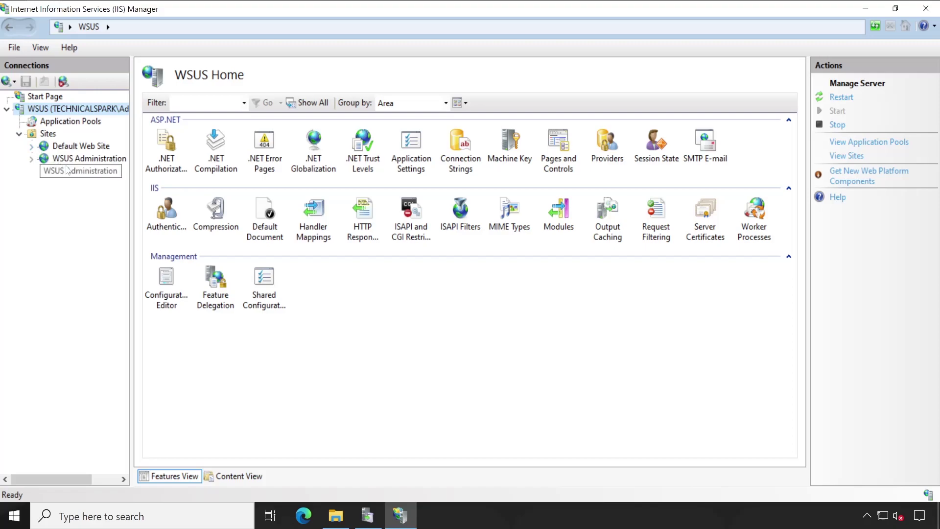
click(32, 159)
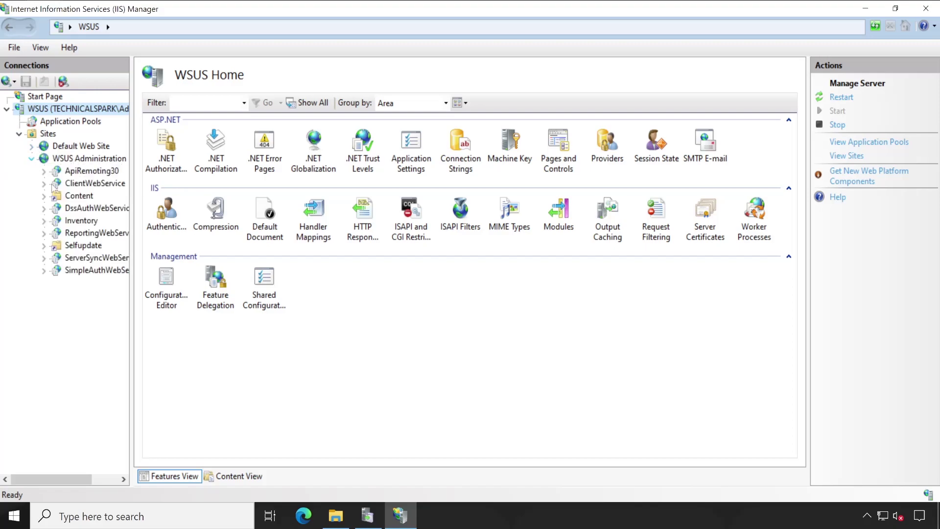
click(79, 196)
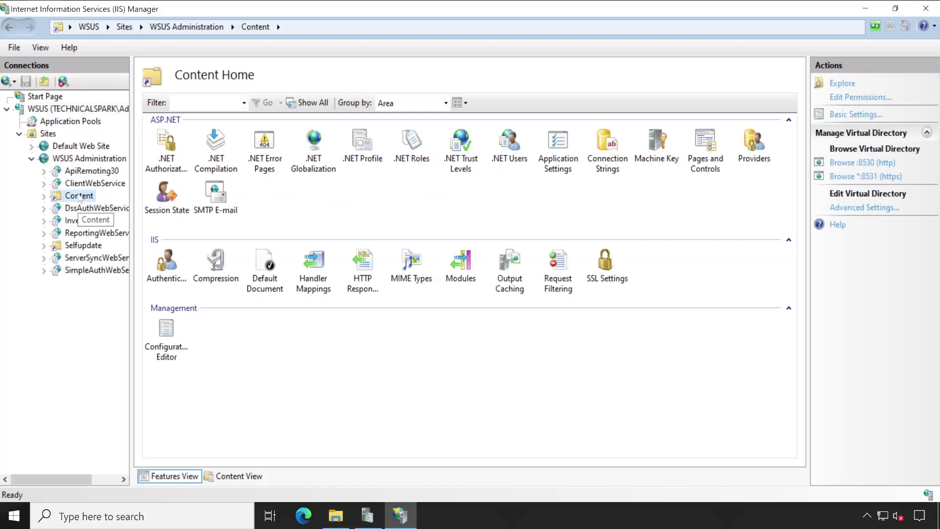
right_click(79, 197)
mouse_move(158, 289)
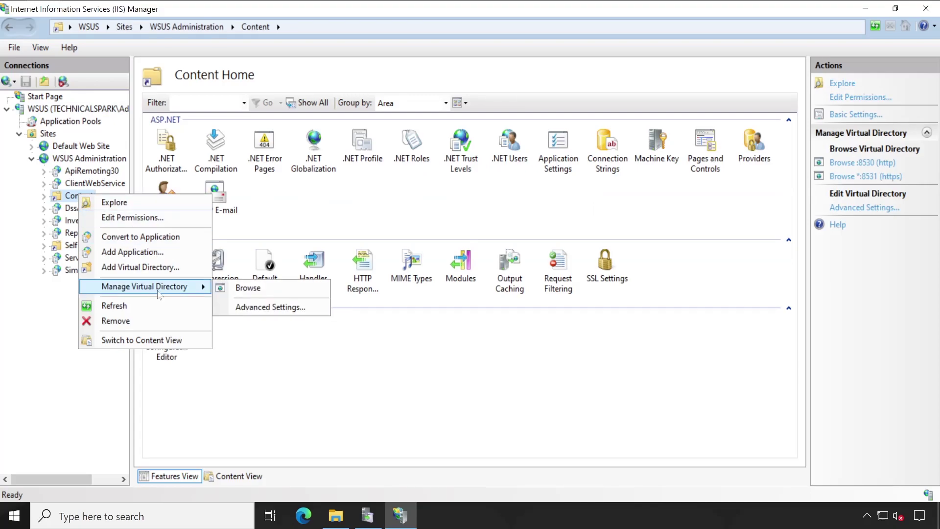
click(288, 308)
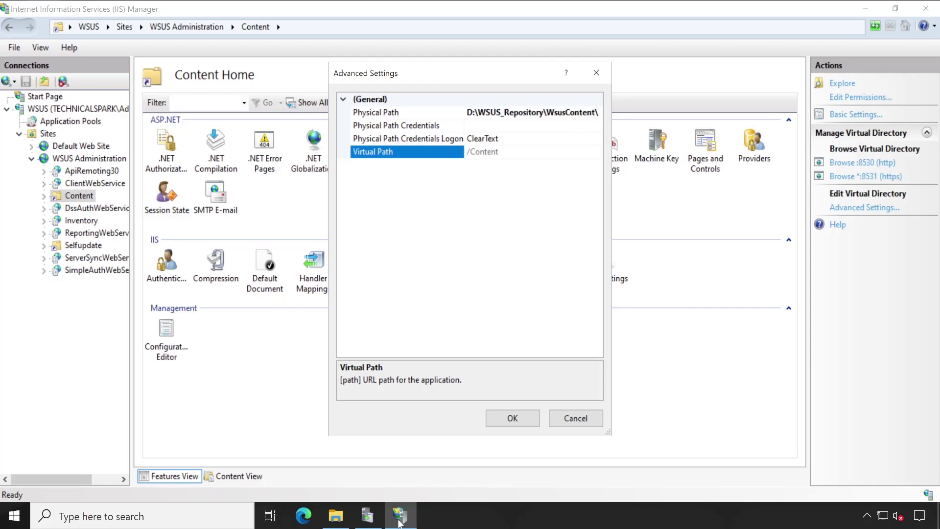
Compare the physical path D:\WSUS_Repository\WsusContent\ with the D: drive window, then close the settings unchanged.
click(335, 516)
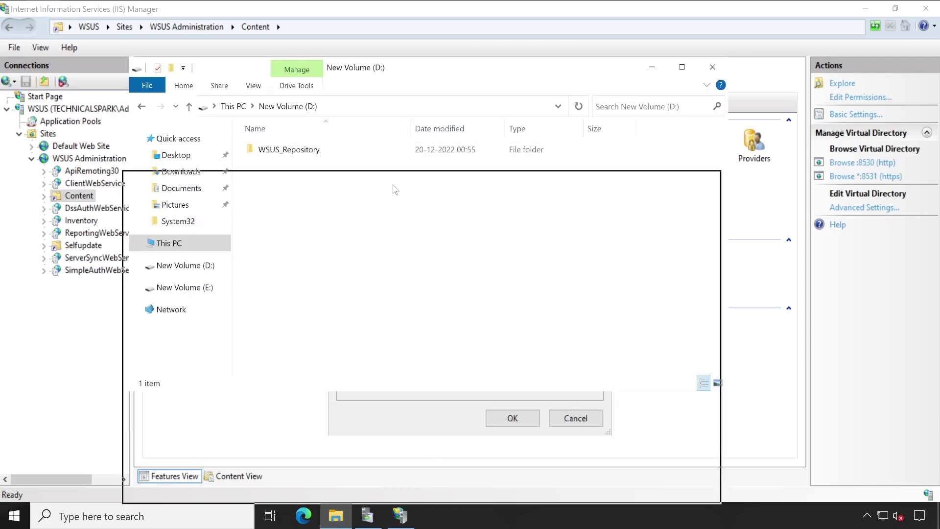
drag(395, 189, 395, 188)
click(374, 216)
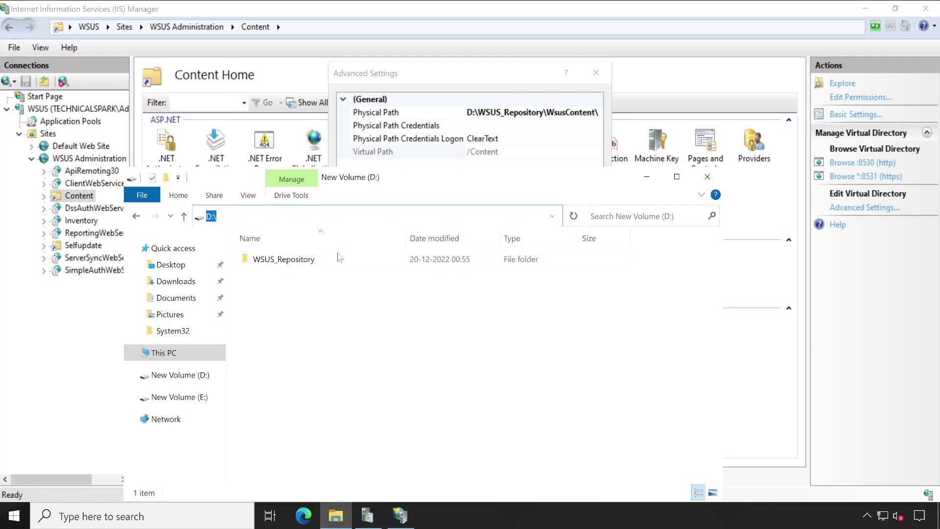
click(538, 74)
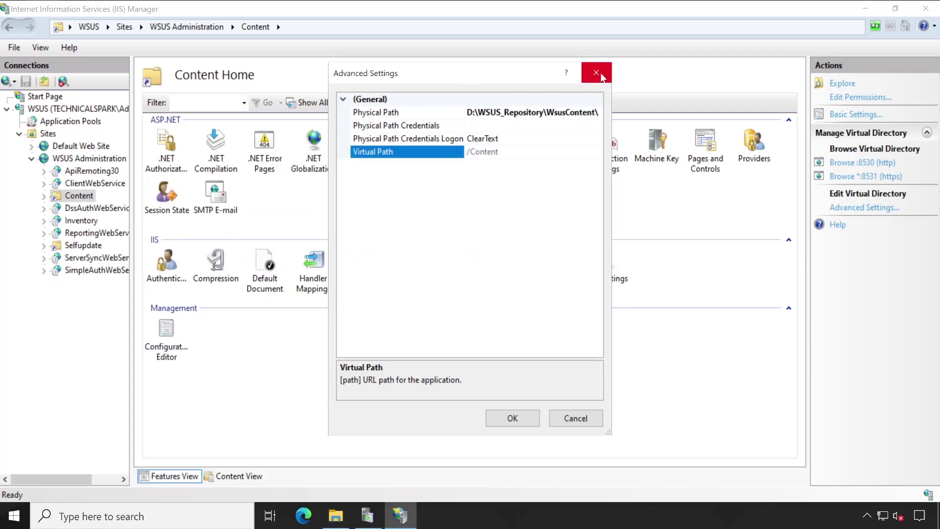
click(598, 73)
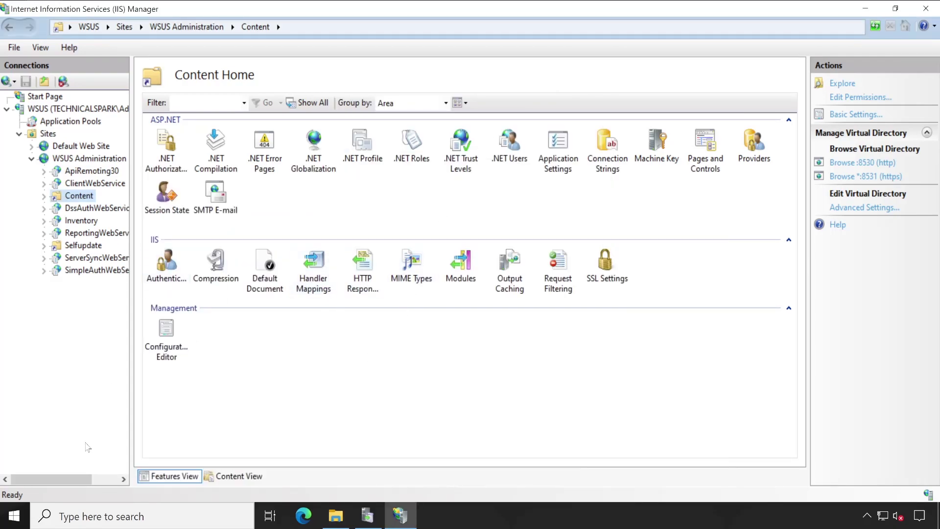
Launch Registry Editor from Windows search with regedit.
click(108, 516)
text(reg)
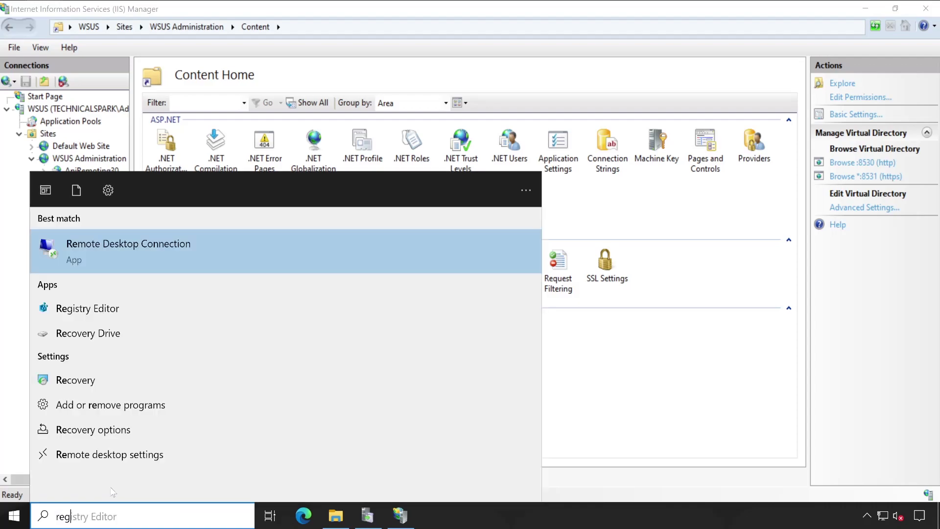
key(BackSpace)
text(d)
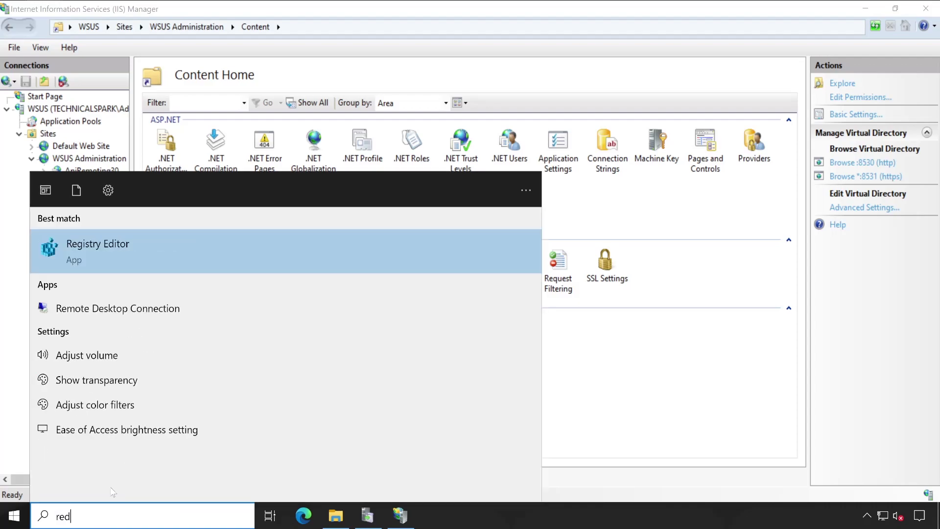
key(Return)
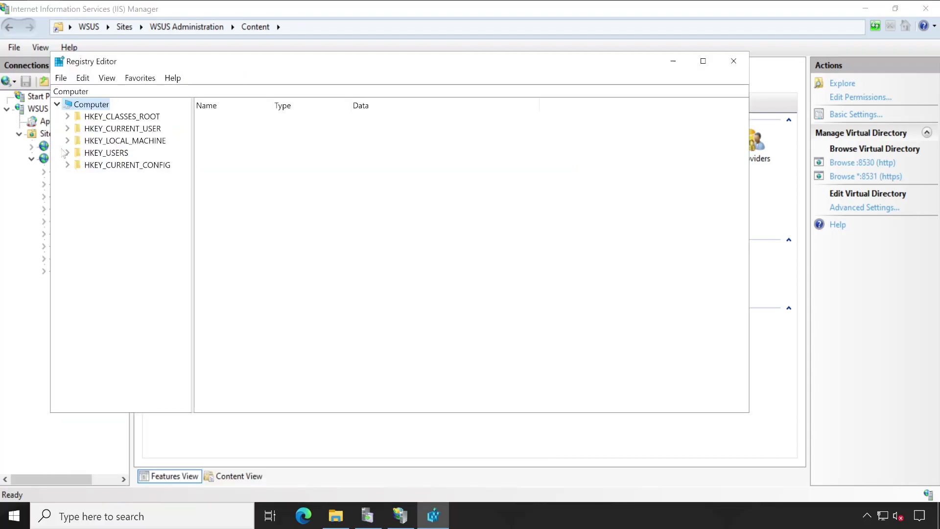
Navigate to HKLM\SOFTWARE\Microsoft\Update Services\Server\Setup and select ContentDir (D:\WSUS_Repository).
click(67, 140)
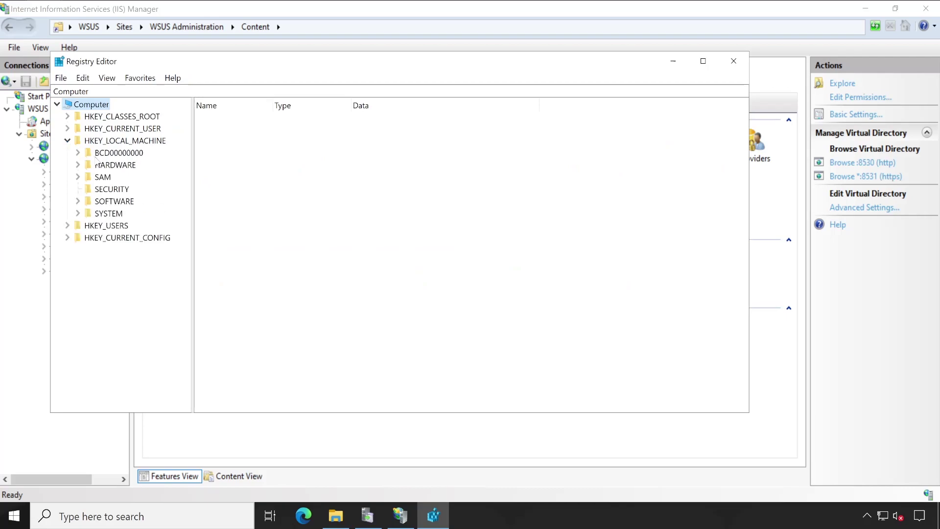
click(109, 202)
key(Right)
key(Right)
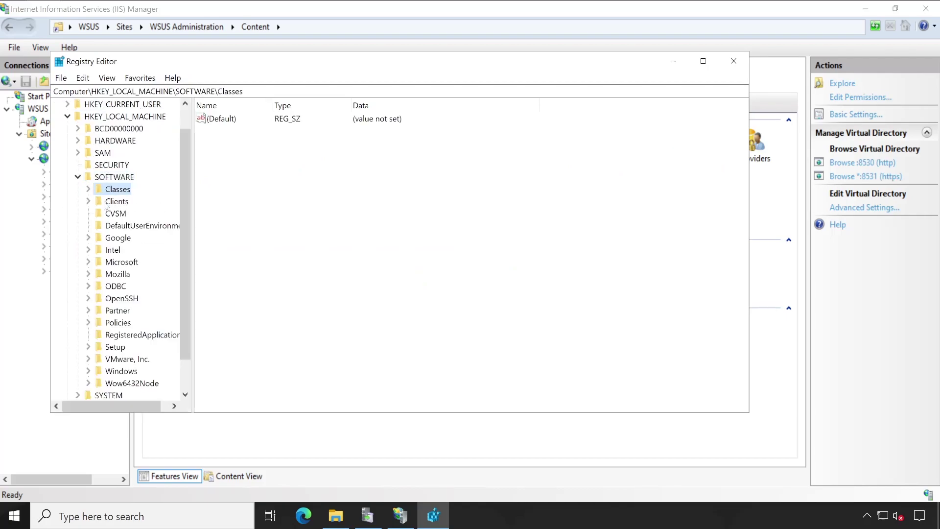
key(m)
key(Right)
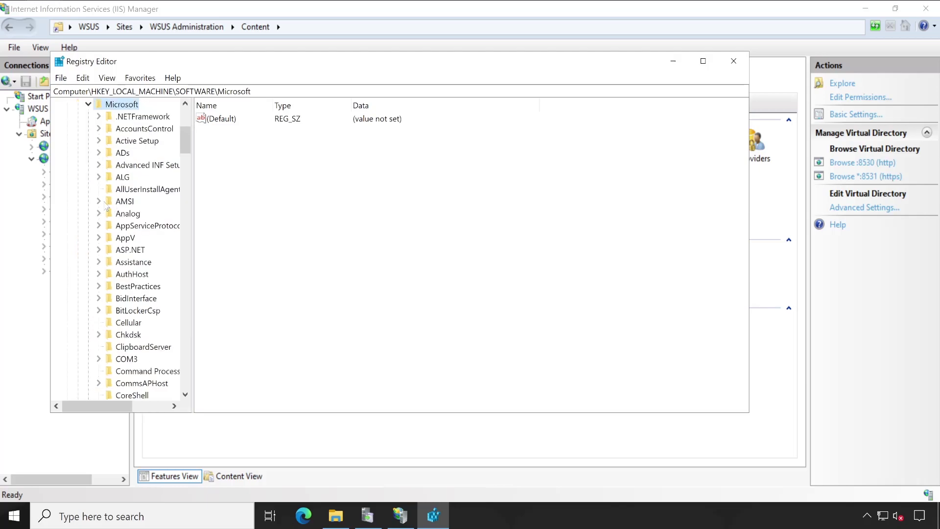
key(Right)
key(Down)
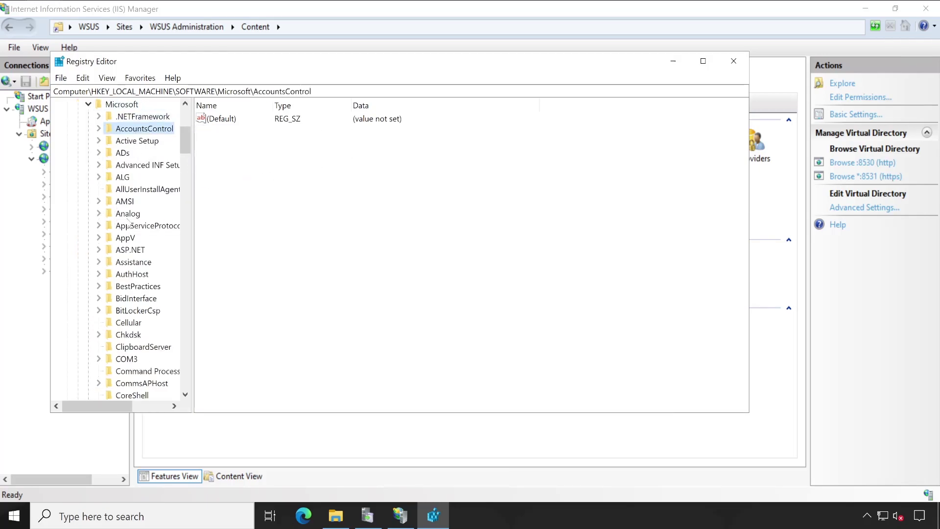
text(up)
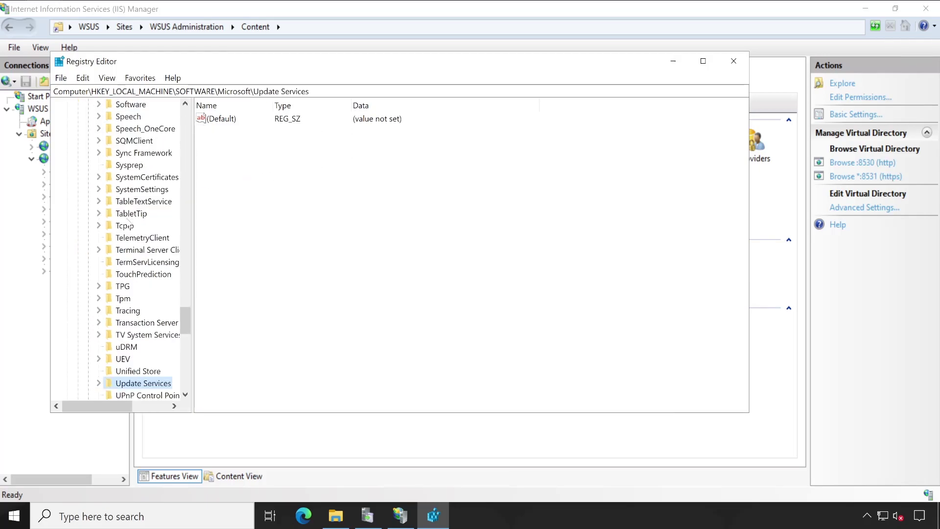
key(Right)
key(Right)
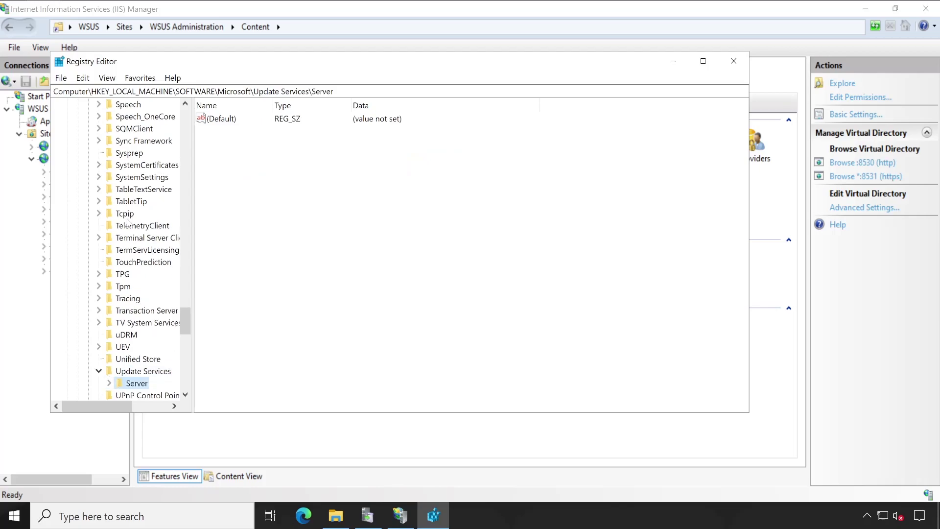
key(Right)
key(Down)
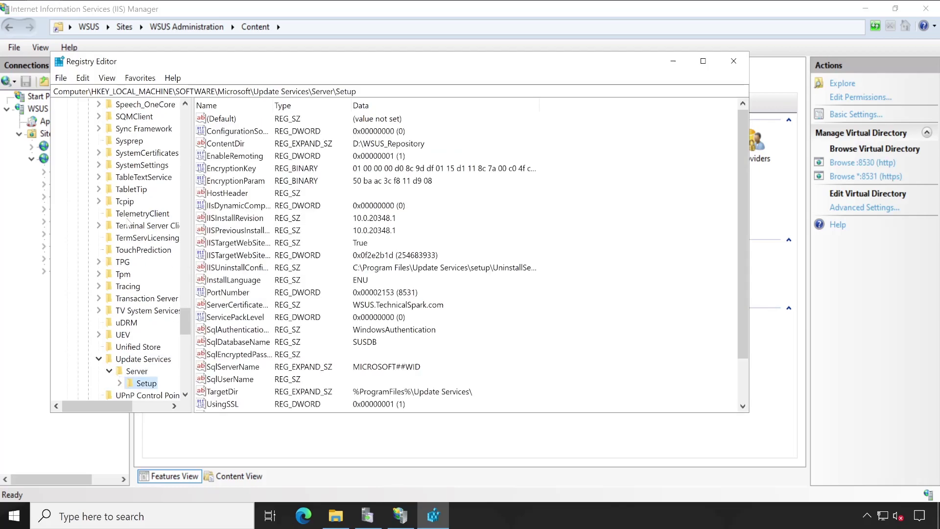
click(349, 147)
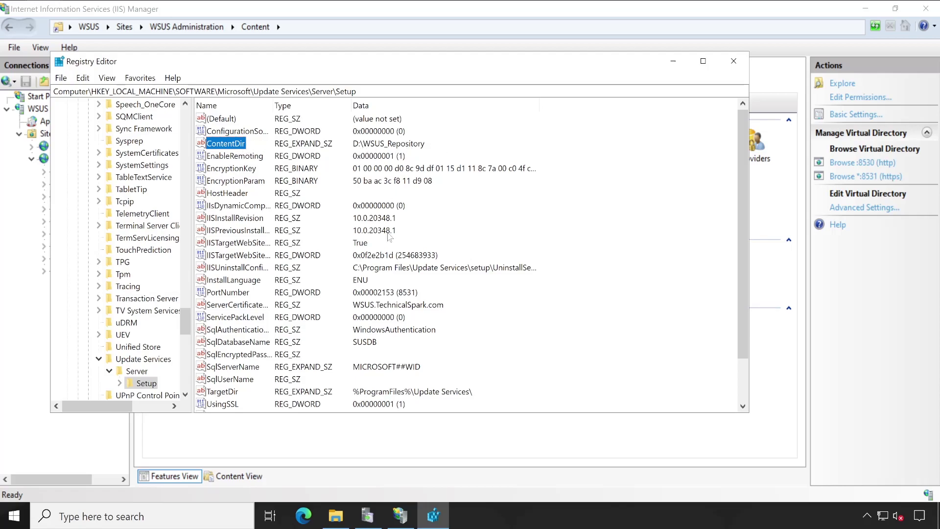
Launch Computer Management and list the shares under Shared Folders.
right_click(15, 516)
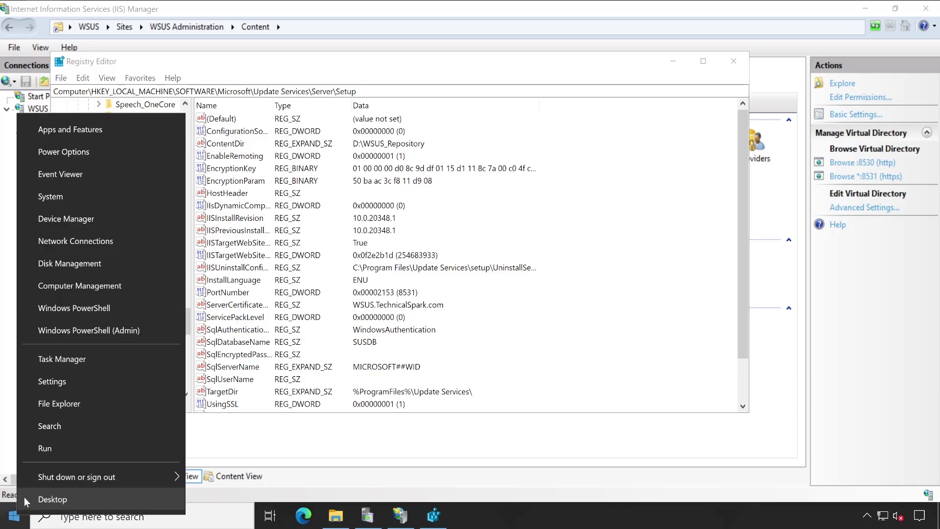
click(116, 285)
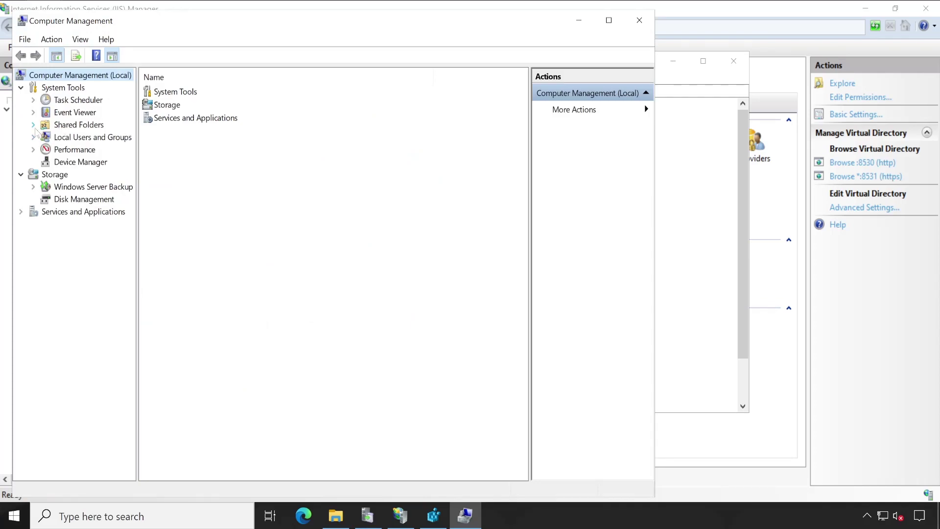
click(34, 126)
click(83, 128)
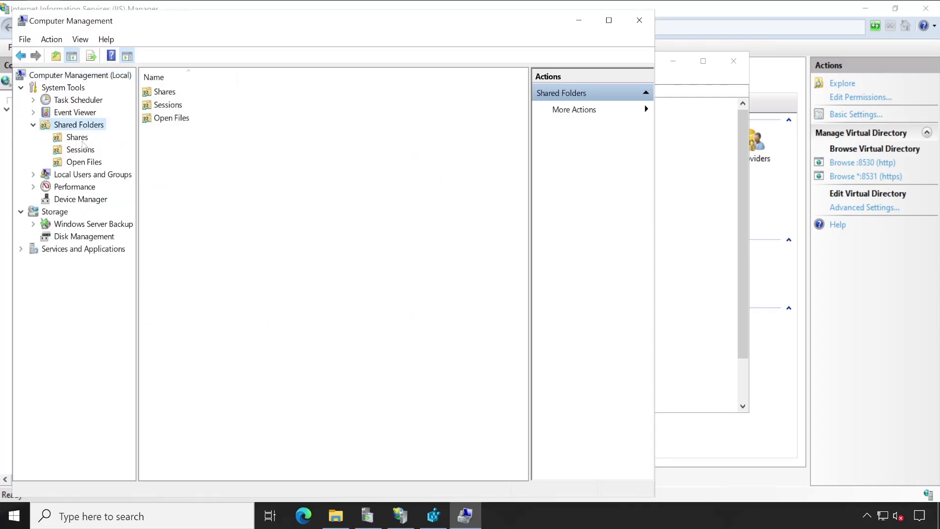
click(79, 139)
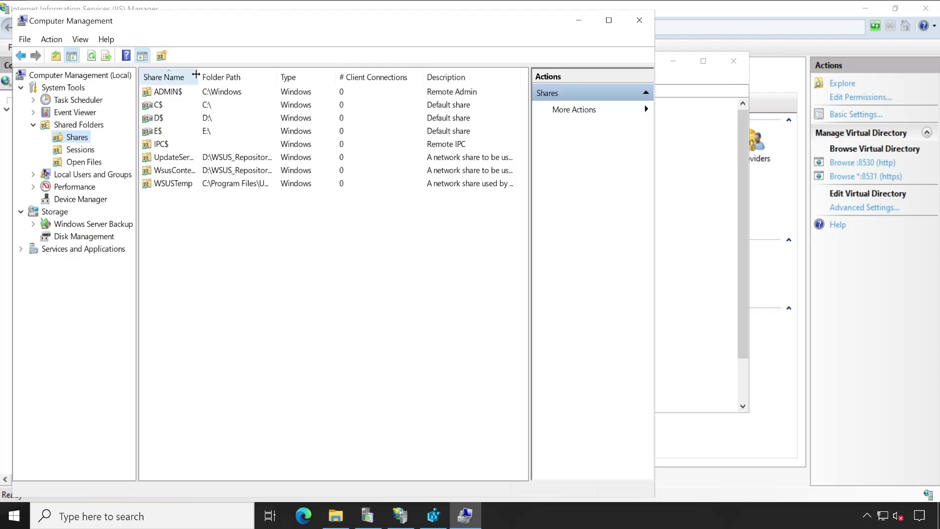
Widen the columns to check the WsusContent, UpdateServicesPackages and WSUSTemp share paths.
drag(196, 74, 236, 87)
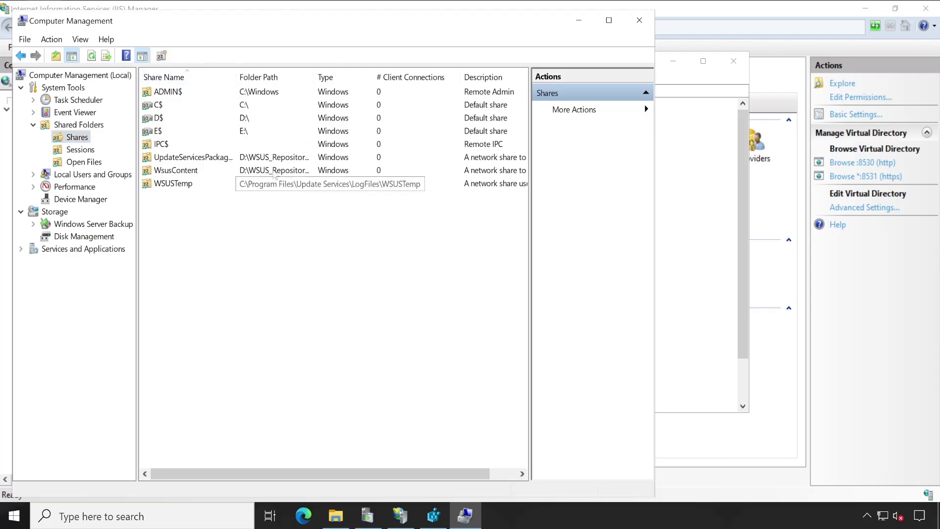
click(272, 158)
click(272, 171)
drag(459, 77, 441, 88)
click(345, 186)
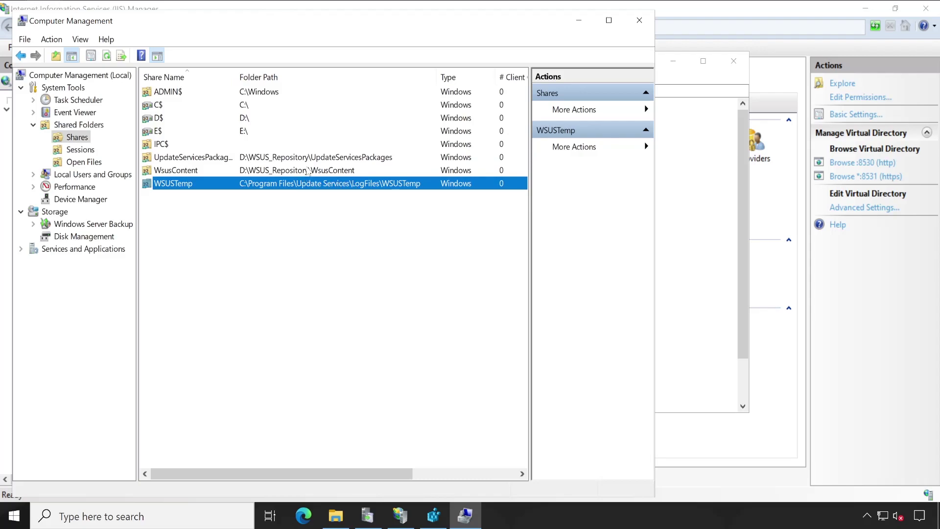
click(308, 170)
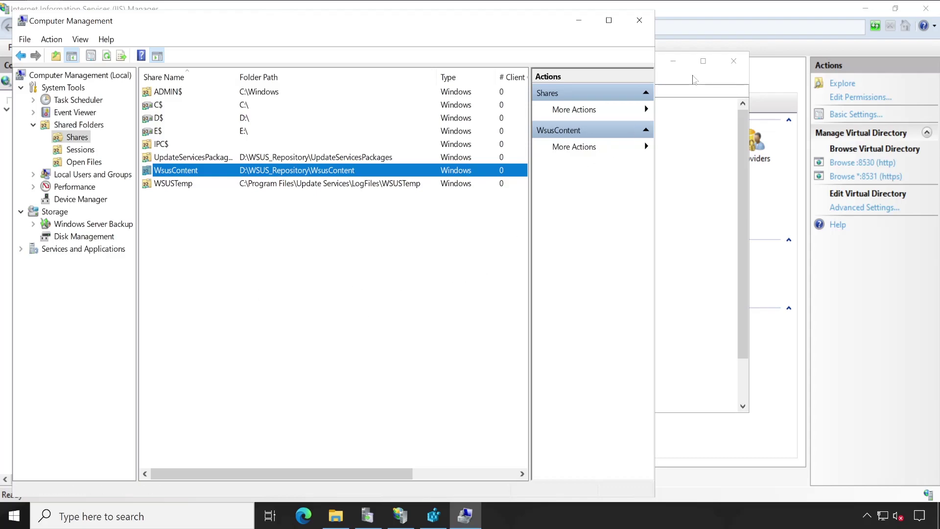
Cycle through Registry Editor and Computer Management, ending in File Explorer at New Volume (D:).
click(695, 80)
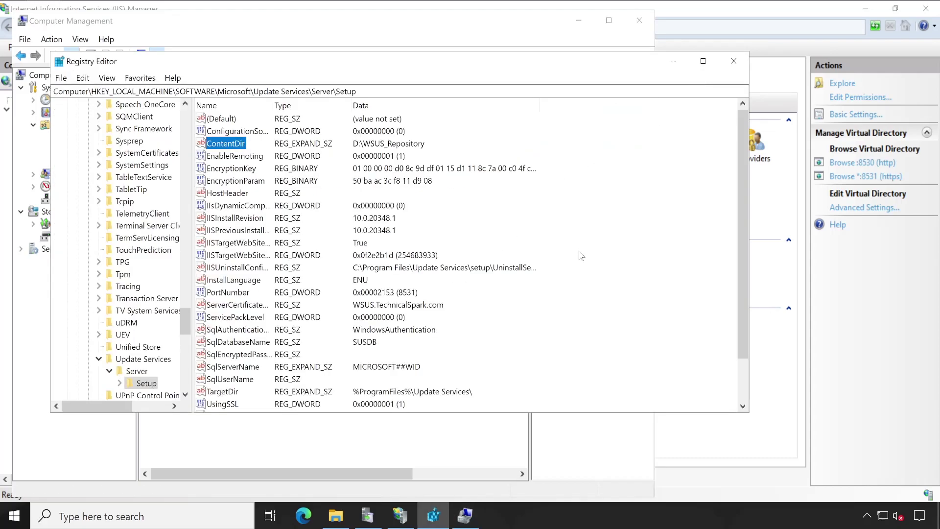
click(128, 27)
click(345, 517)
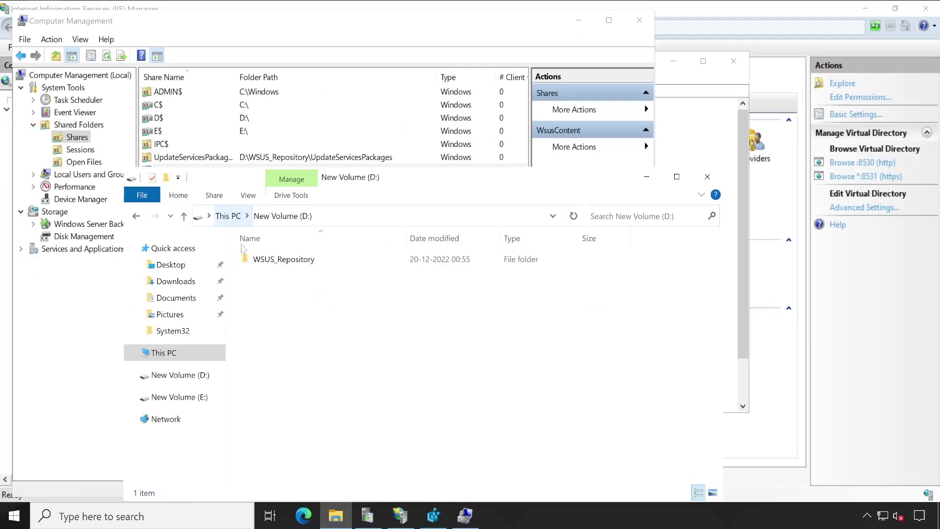
Open an elevated Command Prompt from Windows search.
click(160, 516)
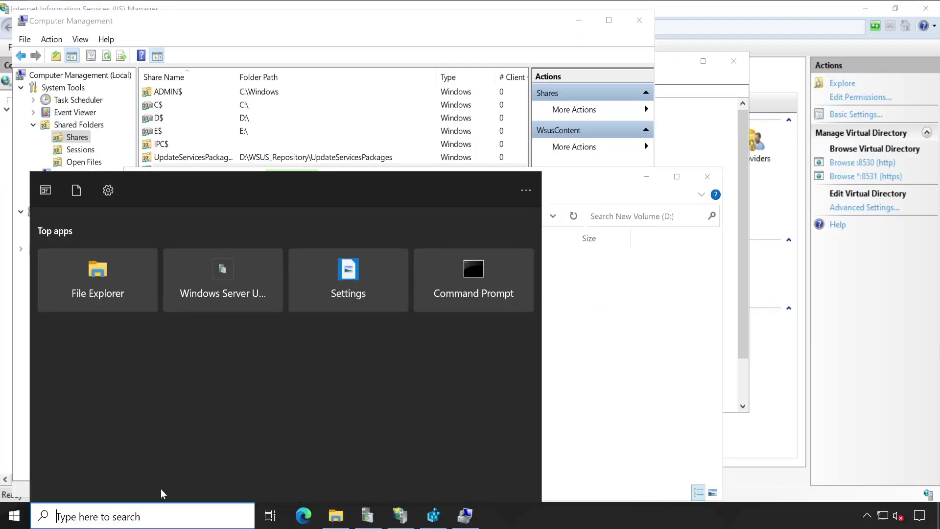
text(cmd)
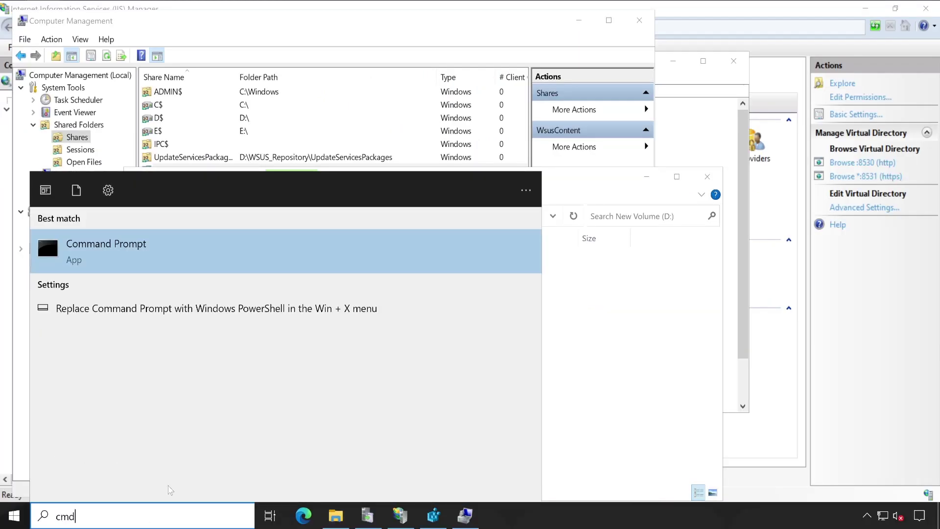
right_click(115, 262)
click(167, 278)
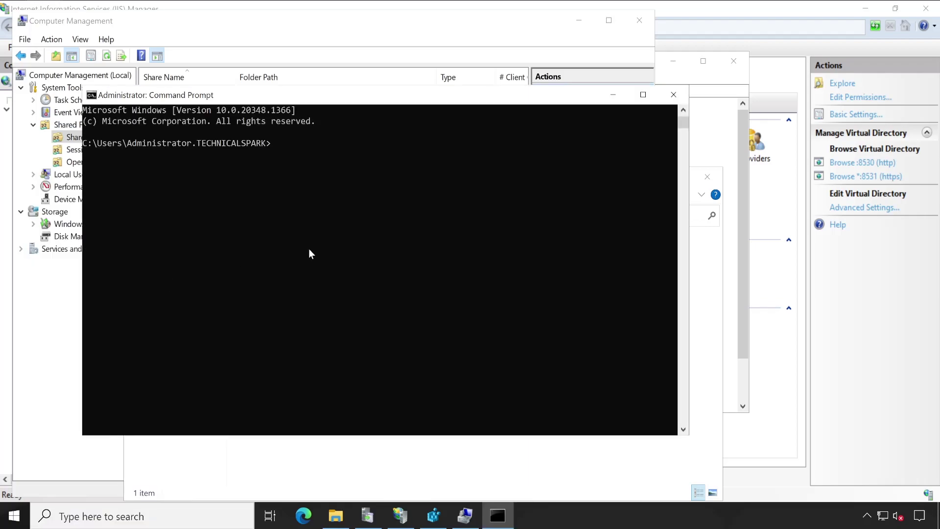
Change to c:\Program Files\Update Services\Tools and list it with dir, showing WsusUtil.exe.
text(cd\)
key(Return)
text(cd c:\pr)
key(Tab)
text(\up)
key(Tab)
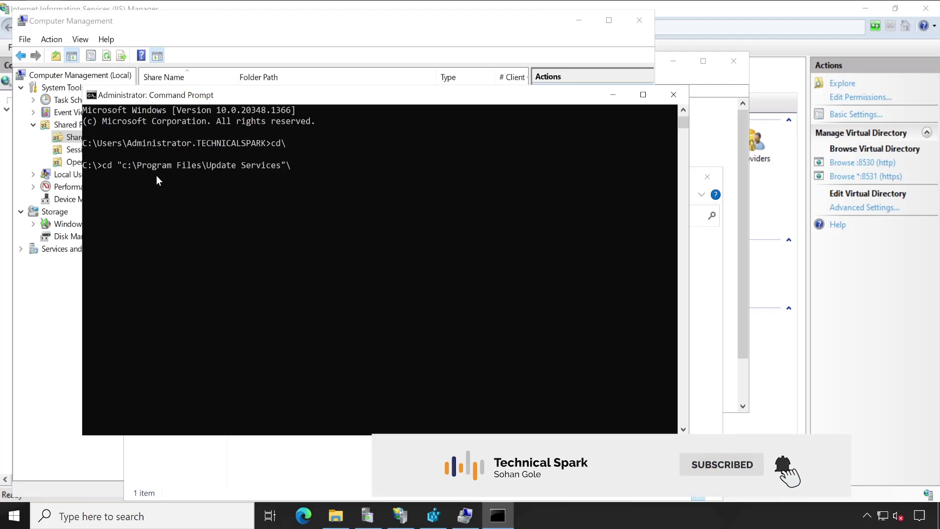
text(\Updat)
key(Tab)
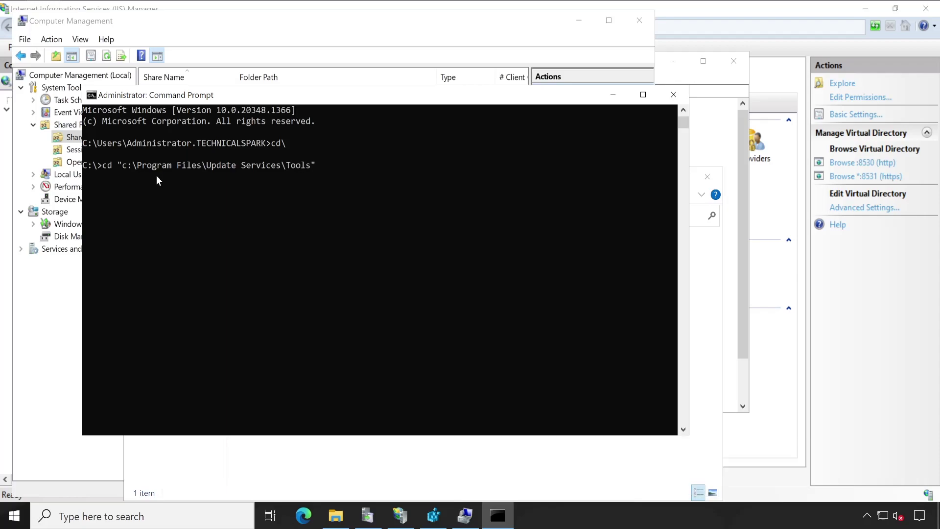
key(Return)
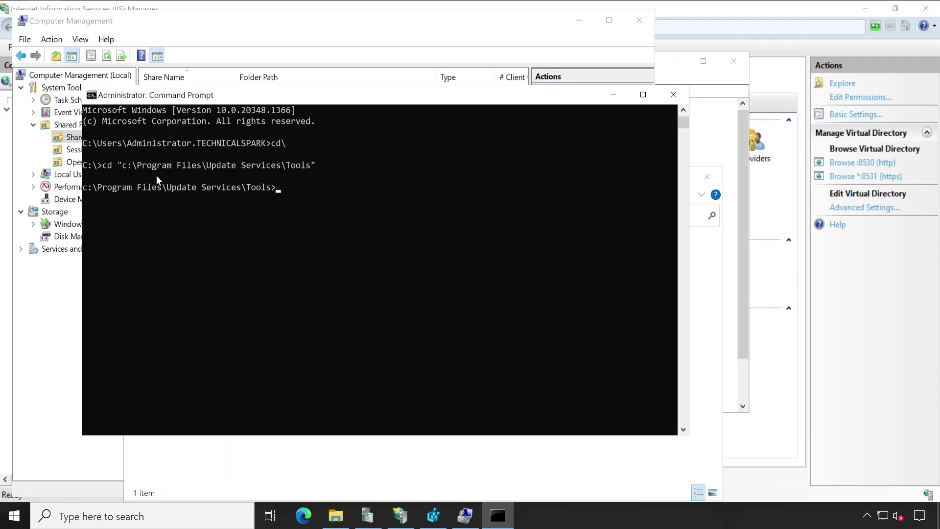
text(dir)
key(Return)
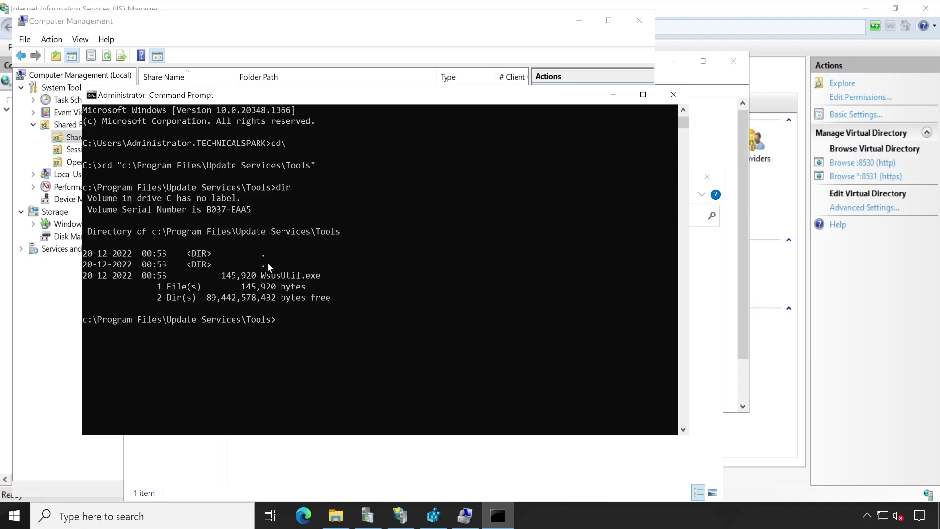
Run 'WsusUtil.exe help movecontent' to show the MoveContent <content path> <log file> [-skipcopy] syntax.
drag(258, 275, 316, 277)
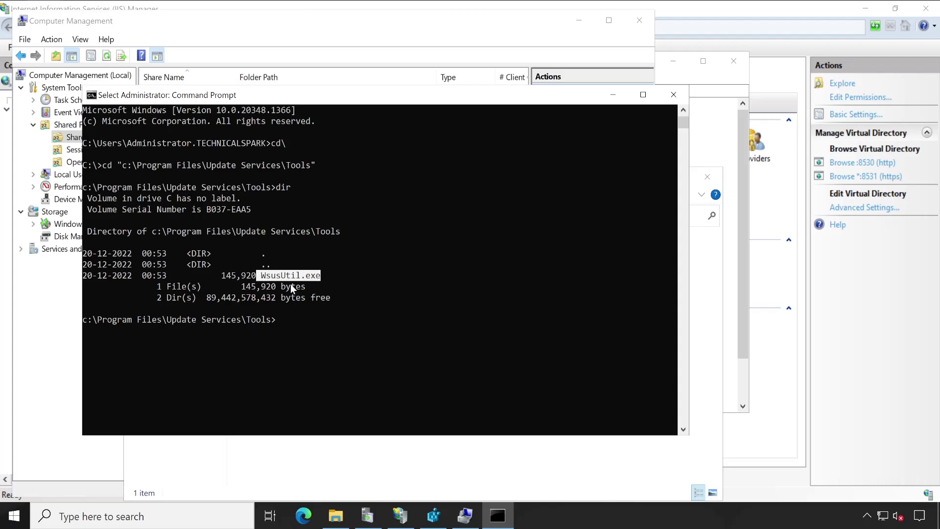
click(294, 333)
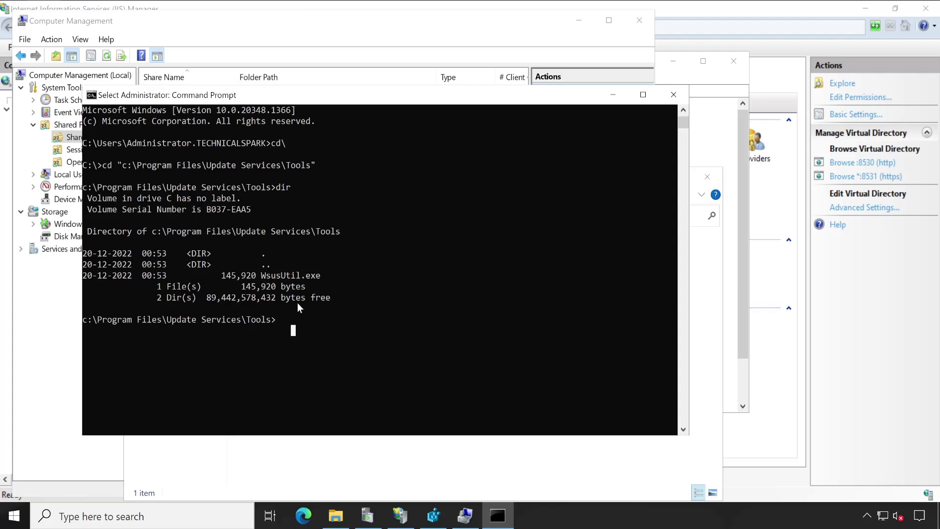
text(wus)
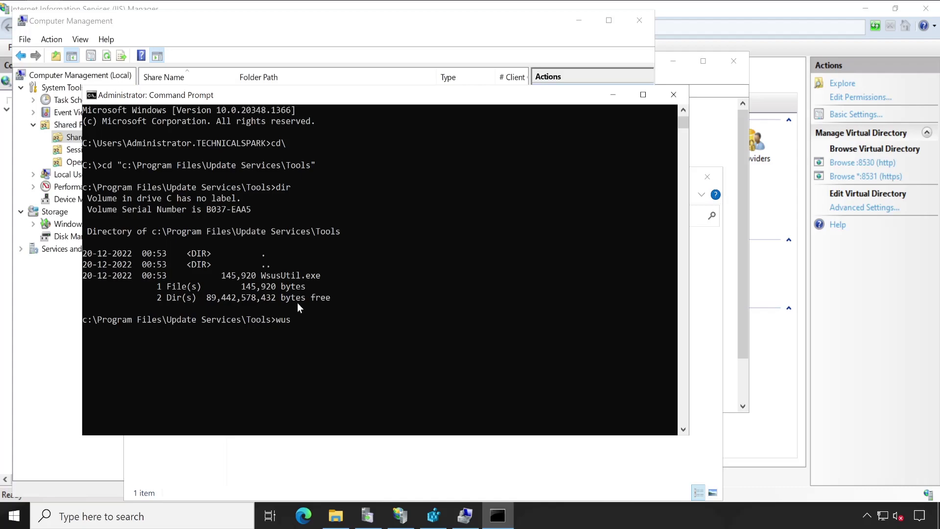
text(sus)
key(Tab)
text(help movecontent)
key(Return)
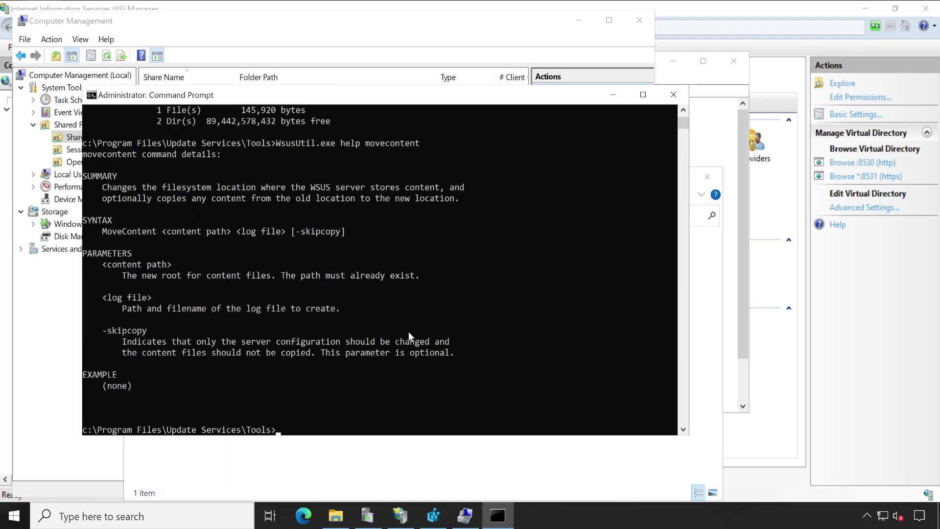
Maximize the console and highlight the MoveContent syntax line and its content path parameter.
key(super+Up)
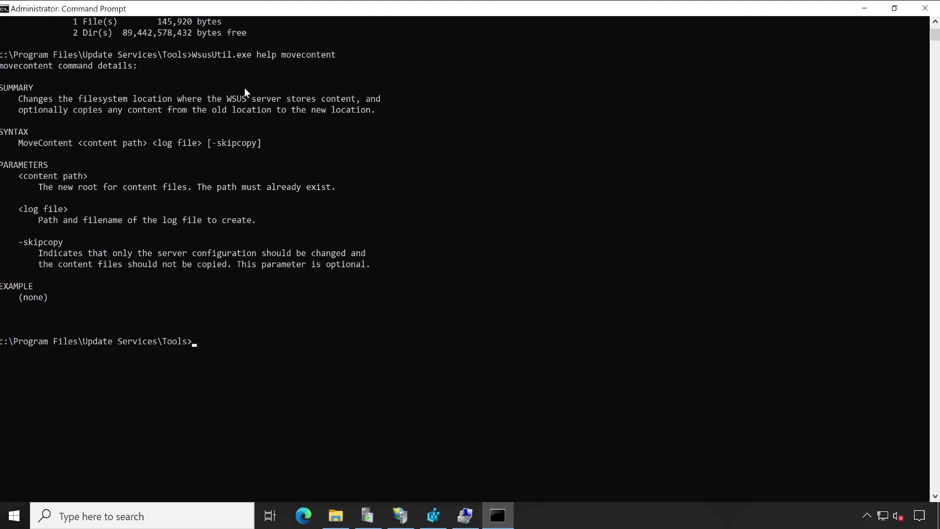
drag(195, 58, 321, 57)
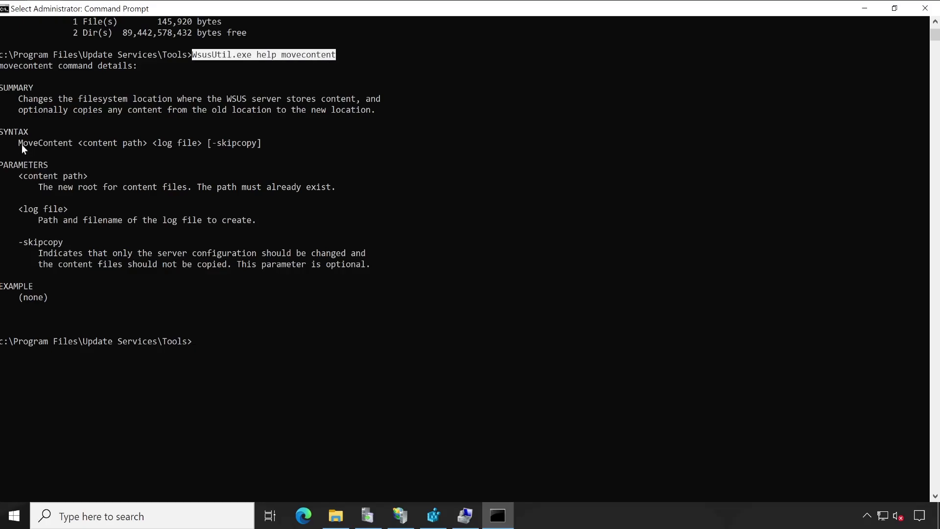
drag(22, 145, 271, 146)
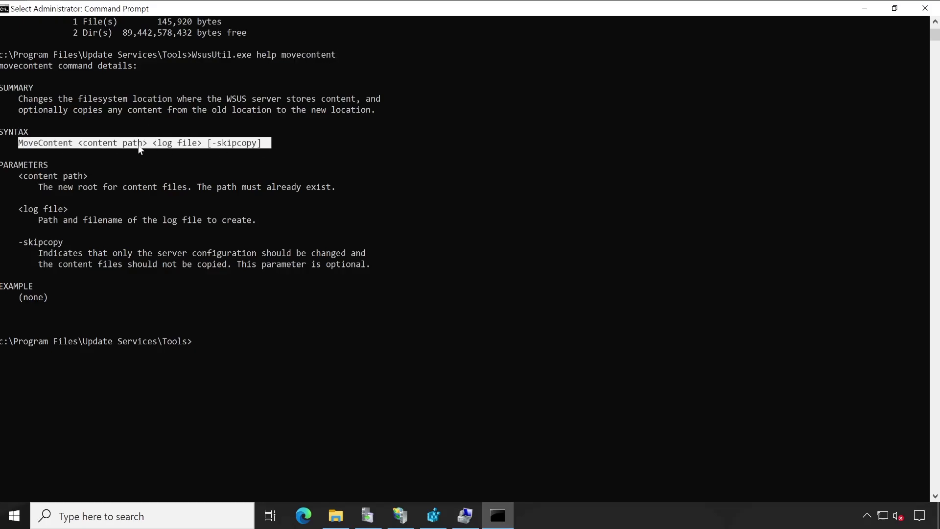
click(41, 145)
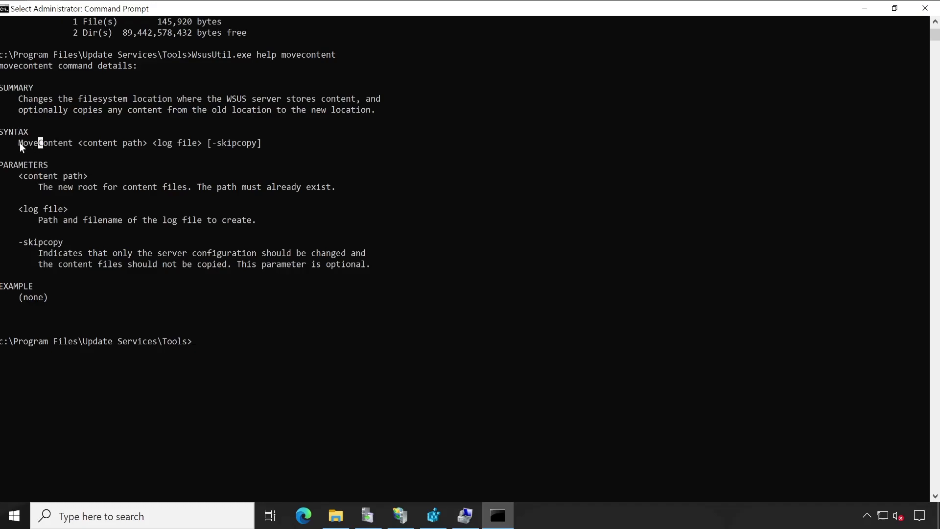
drag(19, 145, 145, 148)
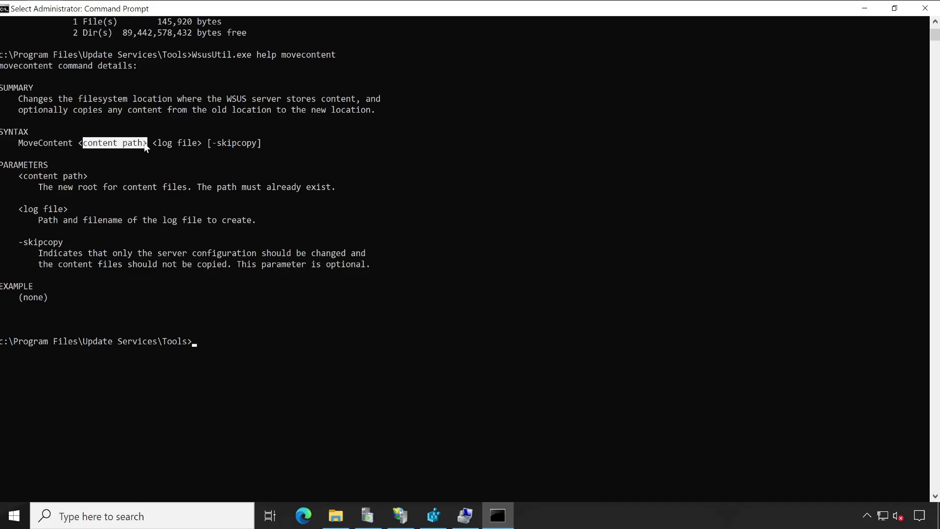
Check in File Explorer that D: holds WSUS_Repository and the E: drive is empty.
click(336, 515)
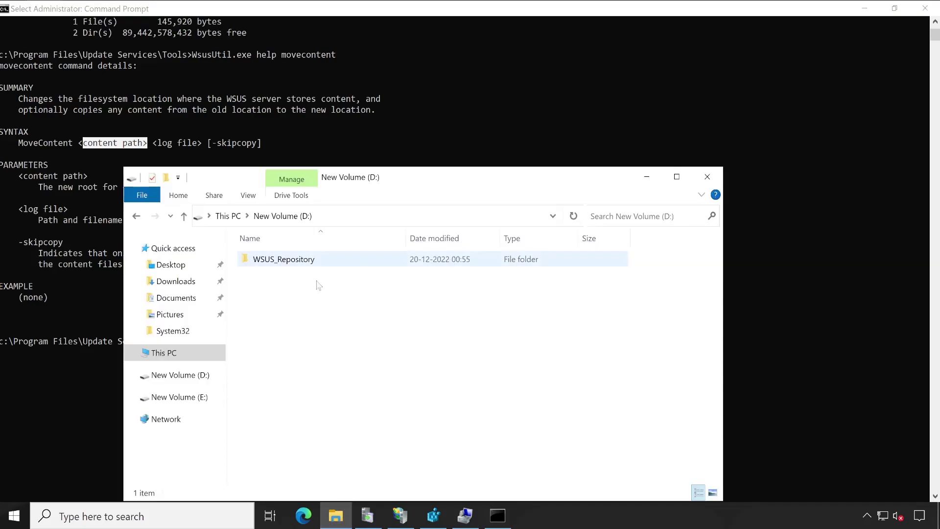
click(285, 261)
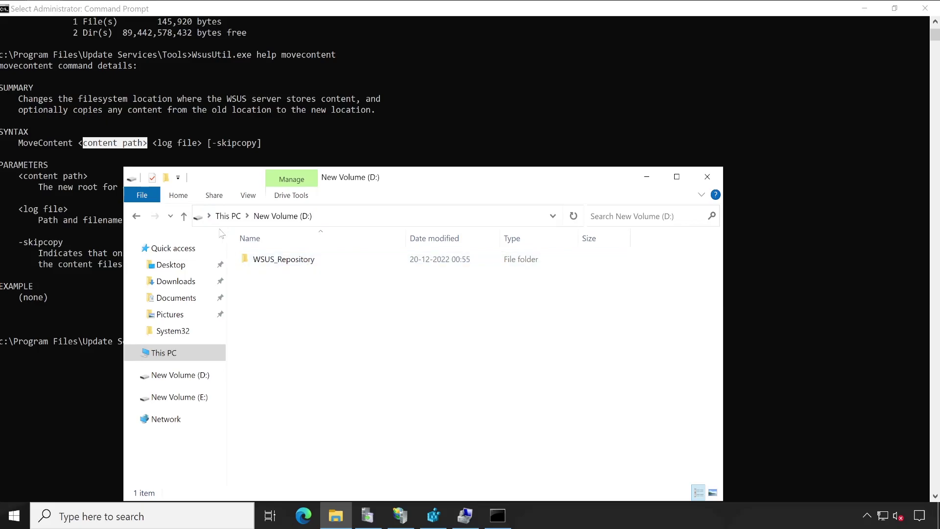
click(233, 223)
scroll(396, 422, down, 1)
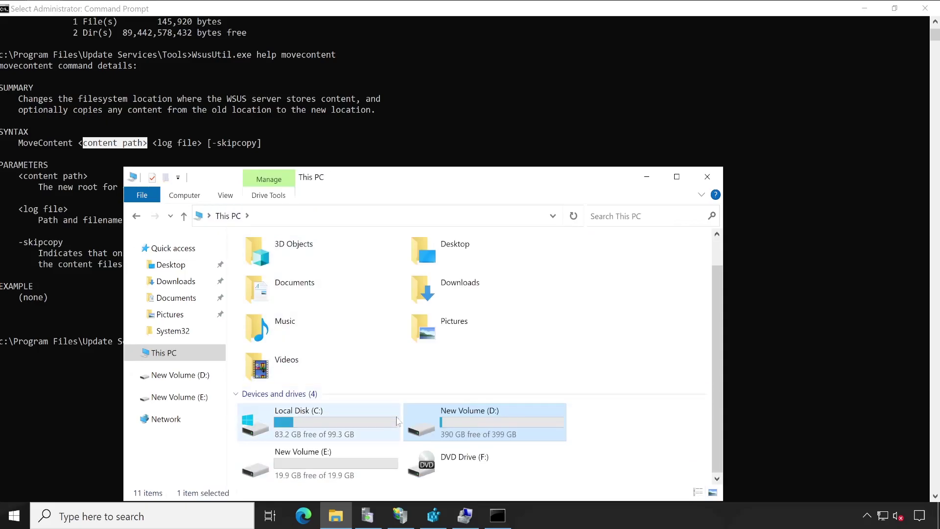
double_click(351, 457)
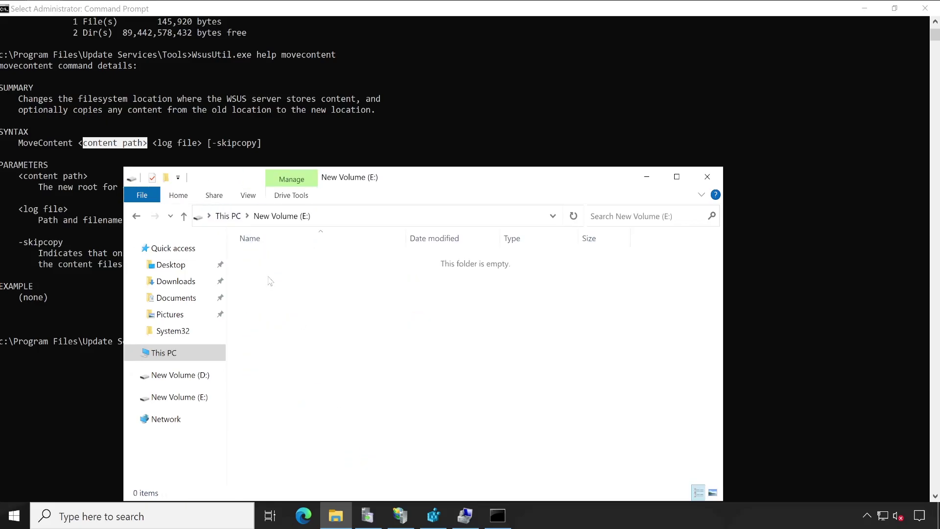
click(228, 215)
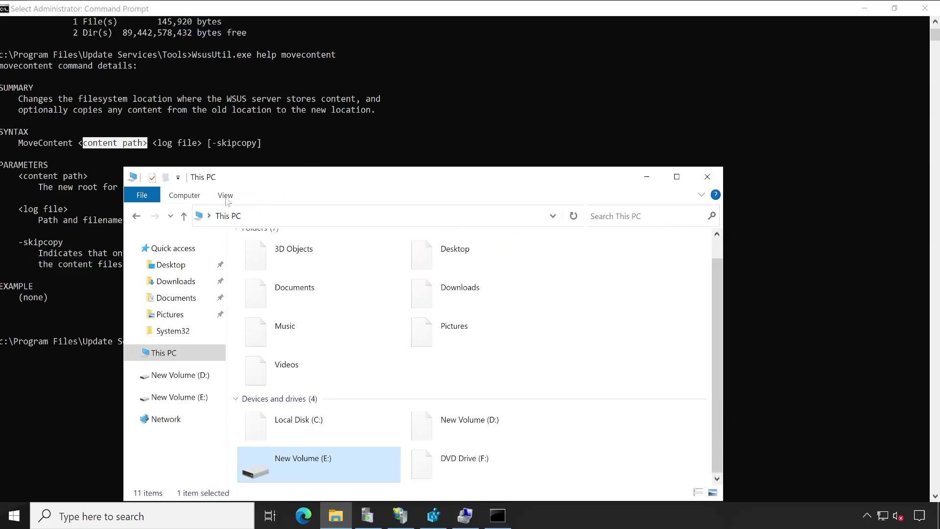
click(159, 142)
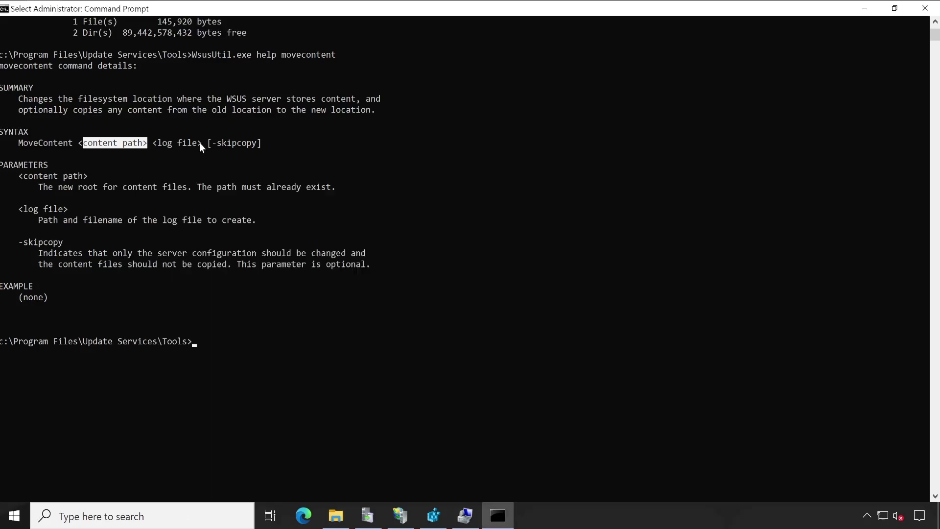
drag(162, 142, 251, 147)
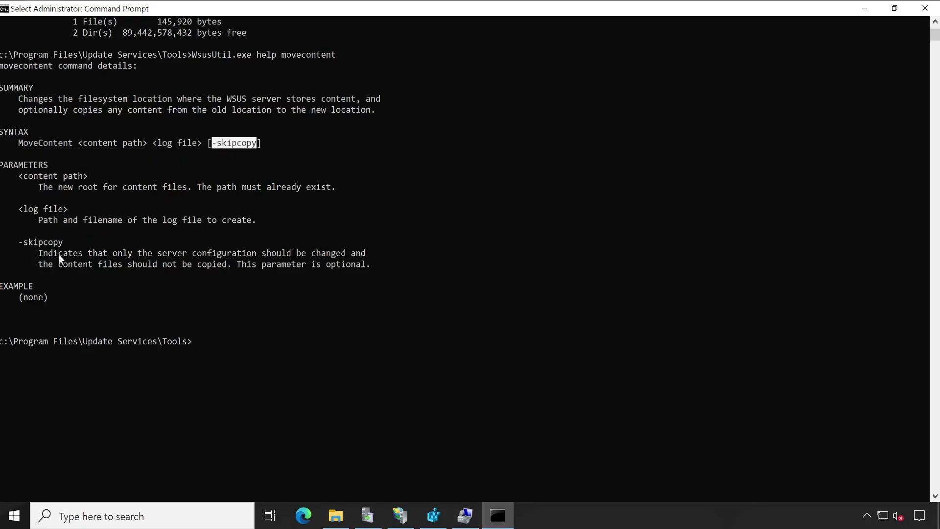
click(41, 255)
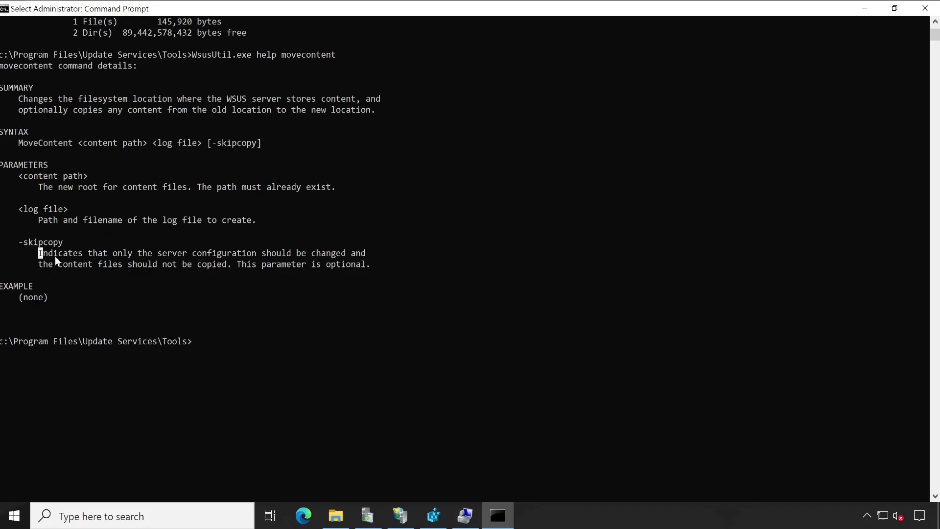
drag(178, 254, 361, 253)
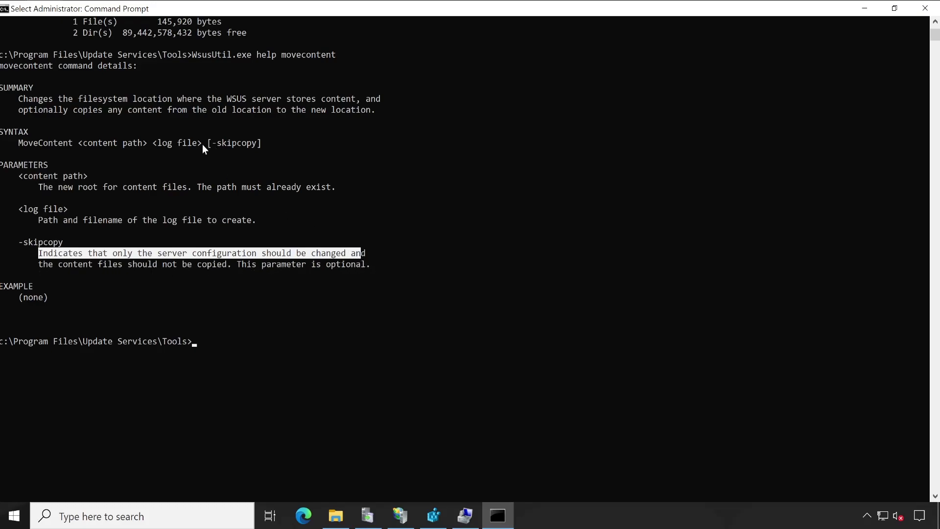
drag(204, 144, 267, 145)
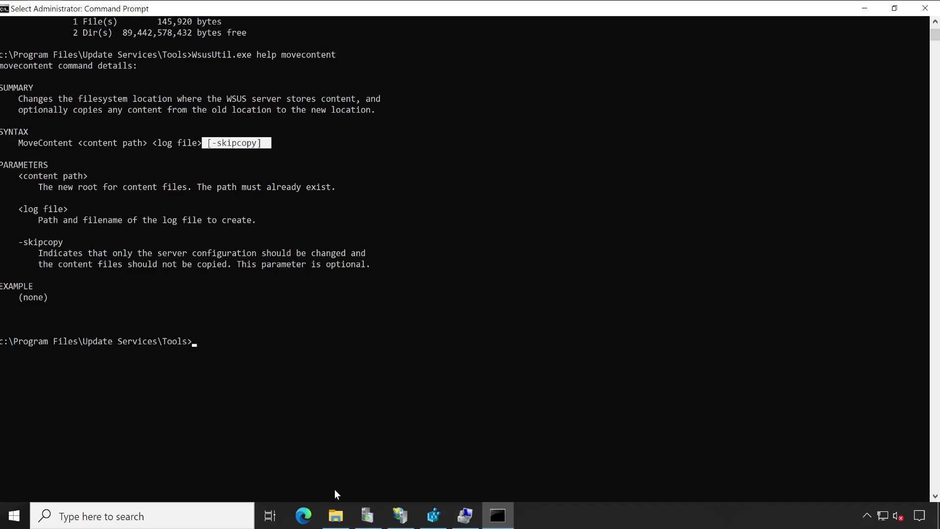
Open File Explorer on This PC beside the console and restore the console to its smaller size.
click(335, 515)
double_click(478, 418)
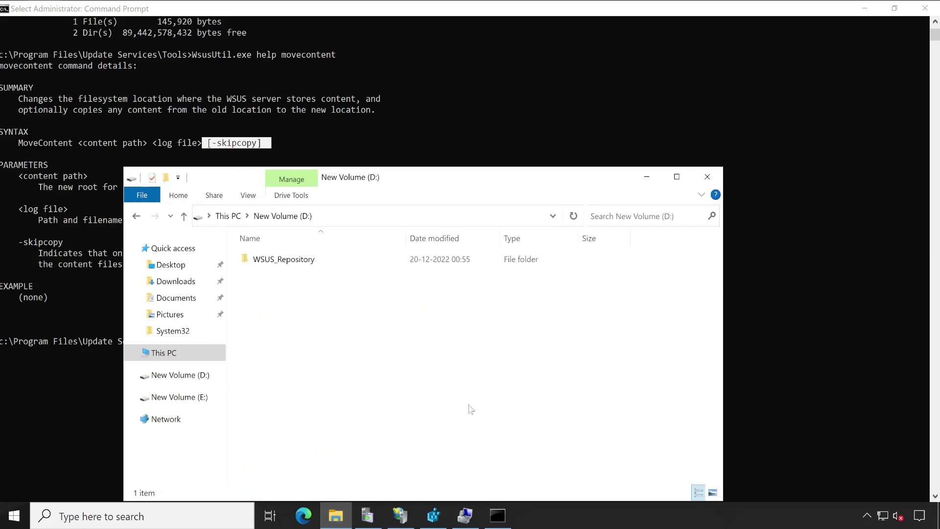
click(216, 224)
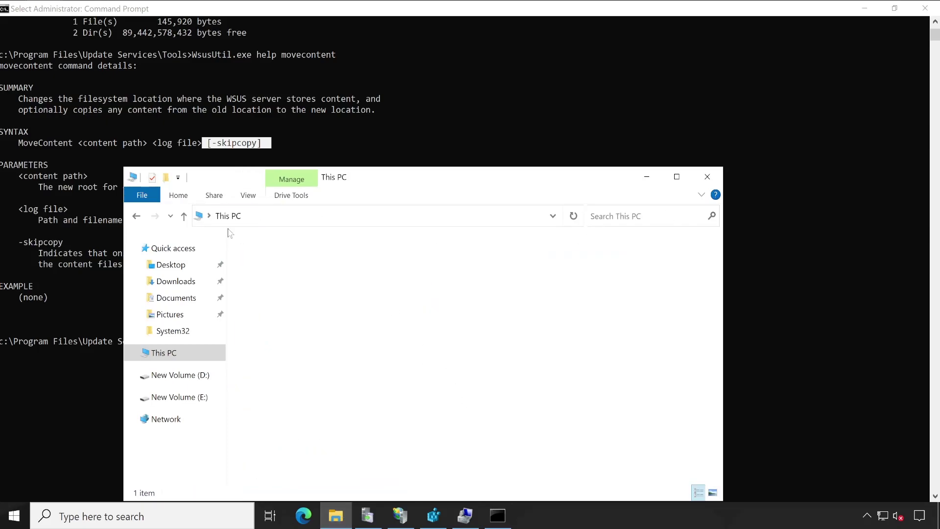
drag(434, 178, 602, 152)
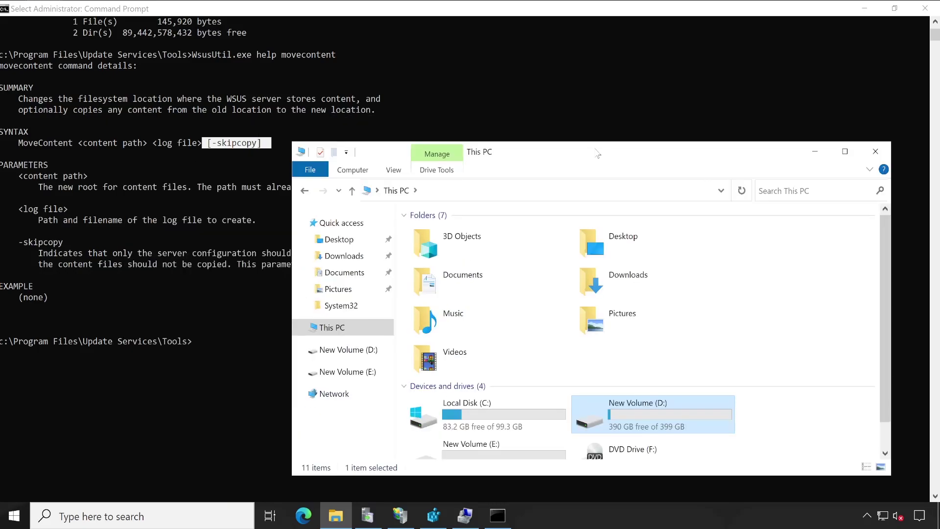
click(806, 14)
click(894, 8)
Recall the previous movecontent help command and remove the help switch.
scroll(409, 306, up, 2)
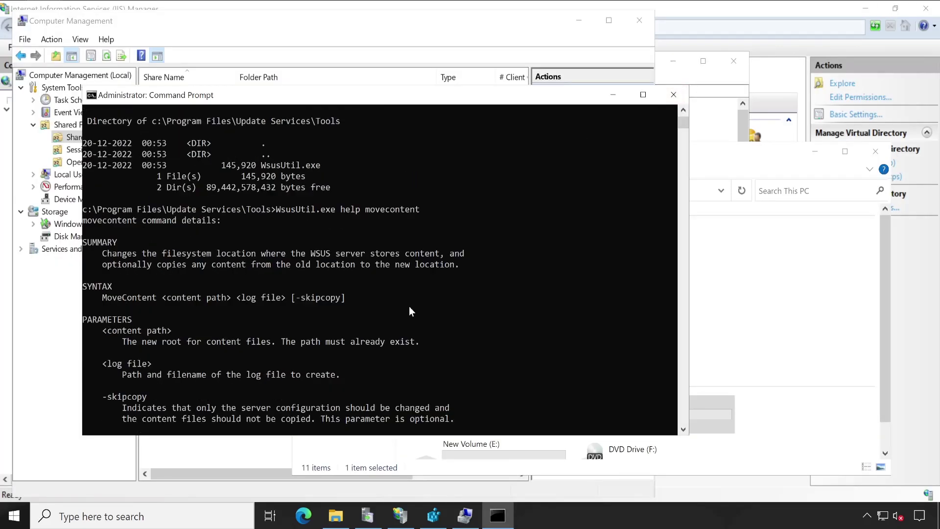
scroll(409, 306, down, 1)
scroll(396, 250, down, 1)
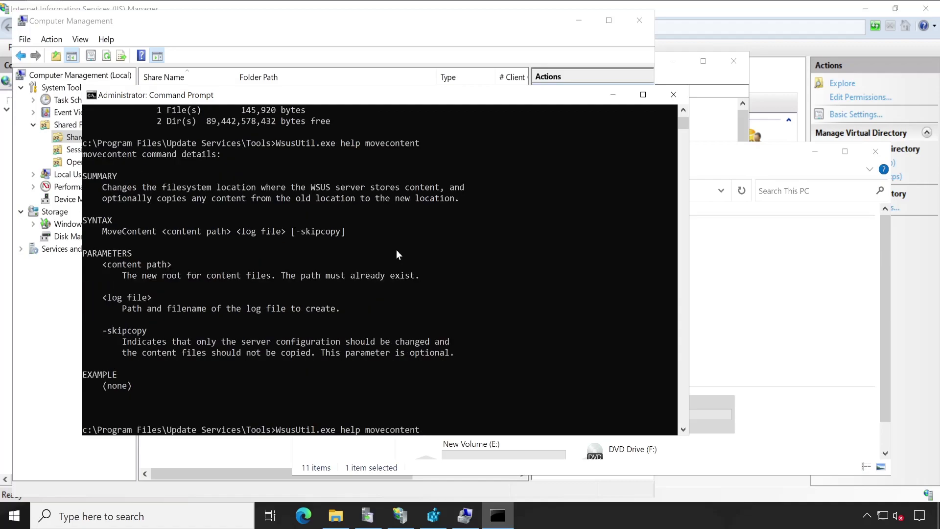
key(Left)
key(Left)
key(Left)
key(Left)
key(Left)
key(Left)
key(Left)
key(Left)
key(Left)
key(Left)
key(Left)
key(BackSpace)
key(BackSpace)
key(BackSpace)
key(BackSpace)
key(BackSpace)
key(End)
scroll(426, 348, down, 2)
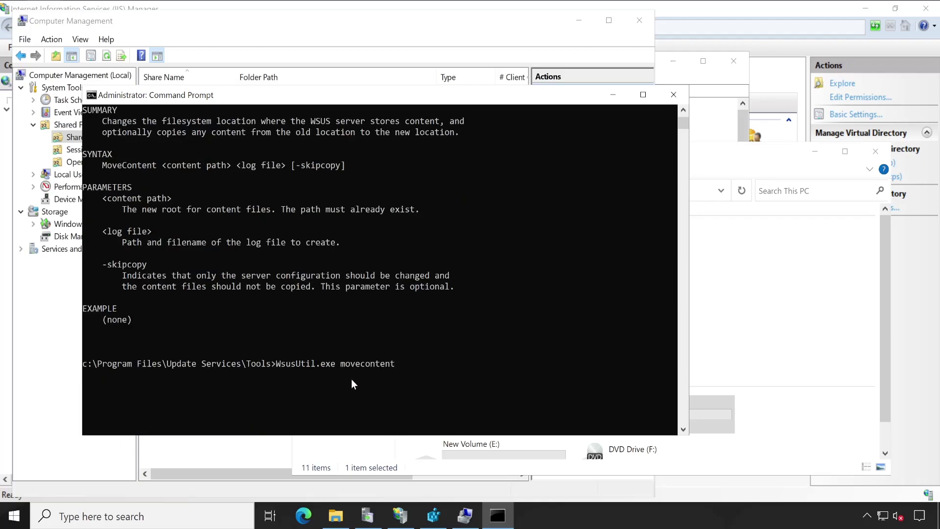
Open the empty New Volume (E:) drive in File Explorer.
click(399, 372)
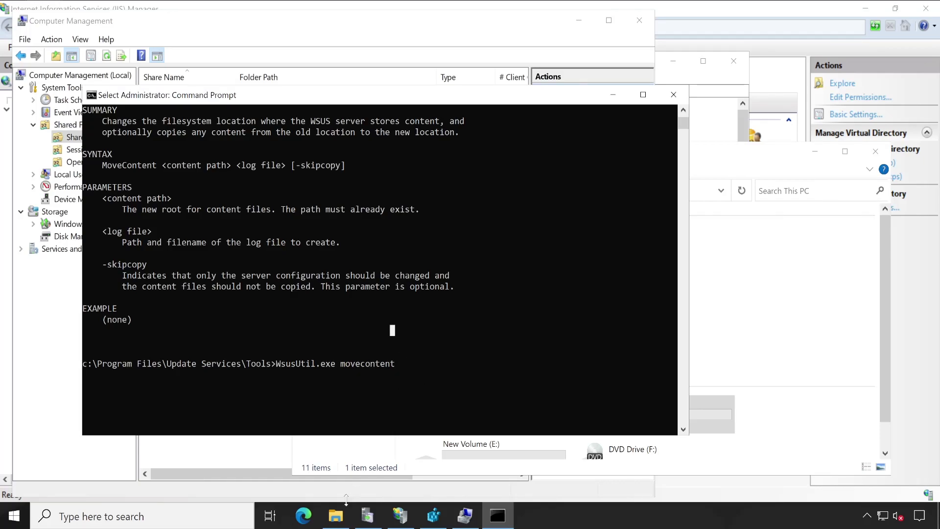
click(335, 515)
key(Left)
key(Down)
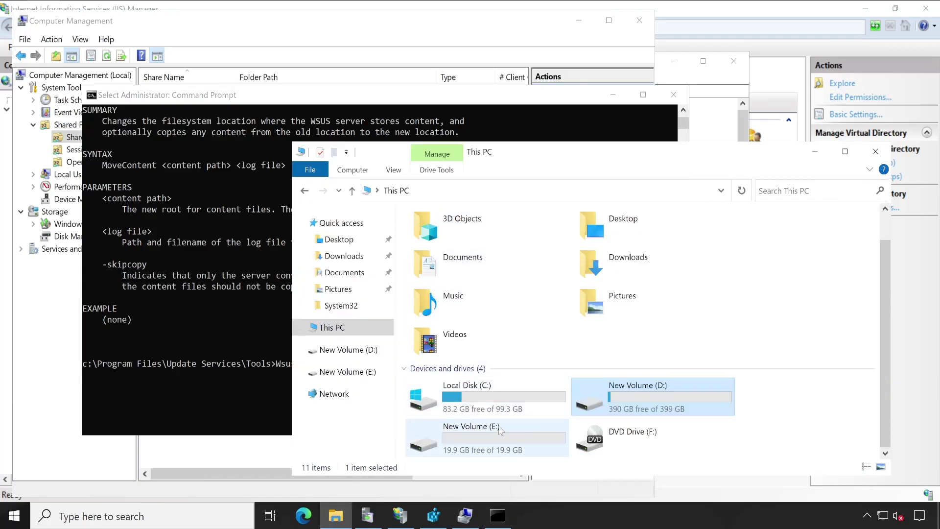
key(Return)
right_click(479, 280)
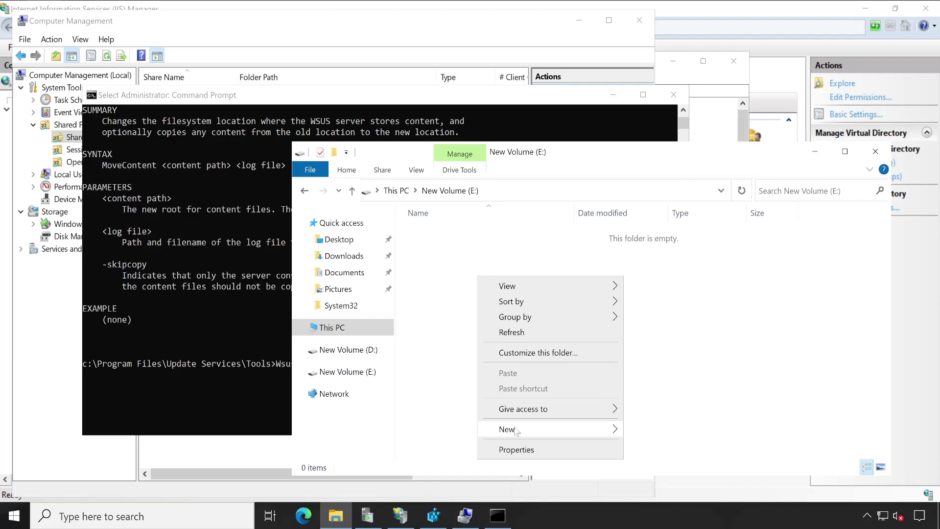
mouse_move(543, 429)
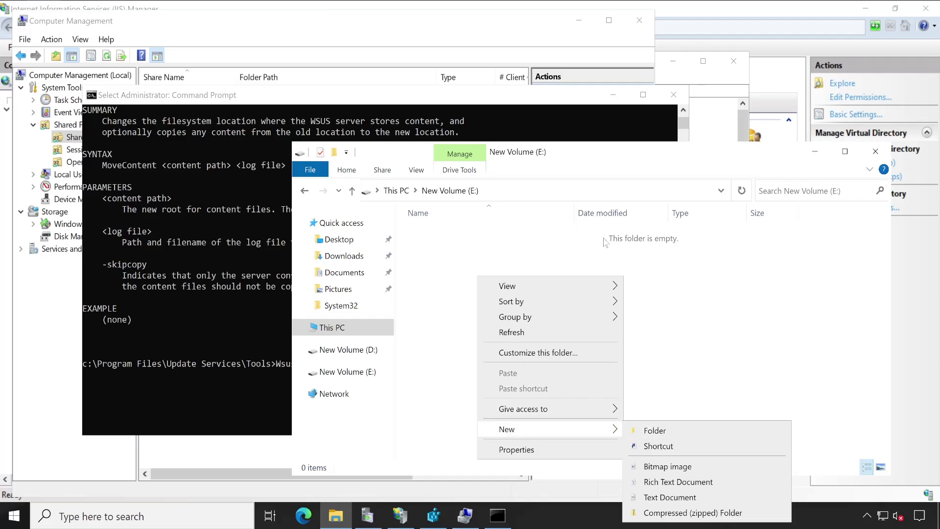
Complete the command as 'WsusUtil.exe movecontent E:\ c:\wsusmove.log' without running it.
click(262, 305)
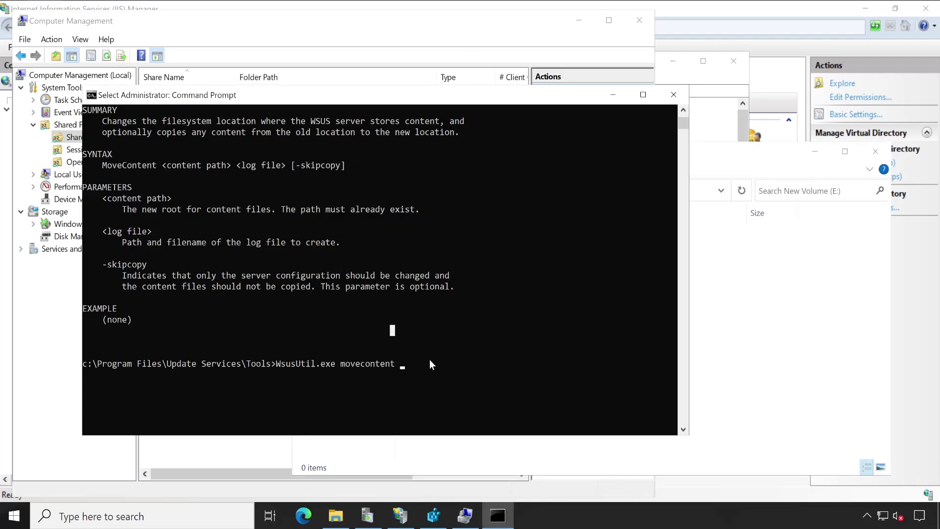
text(E)
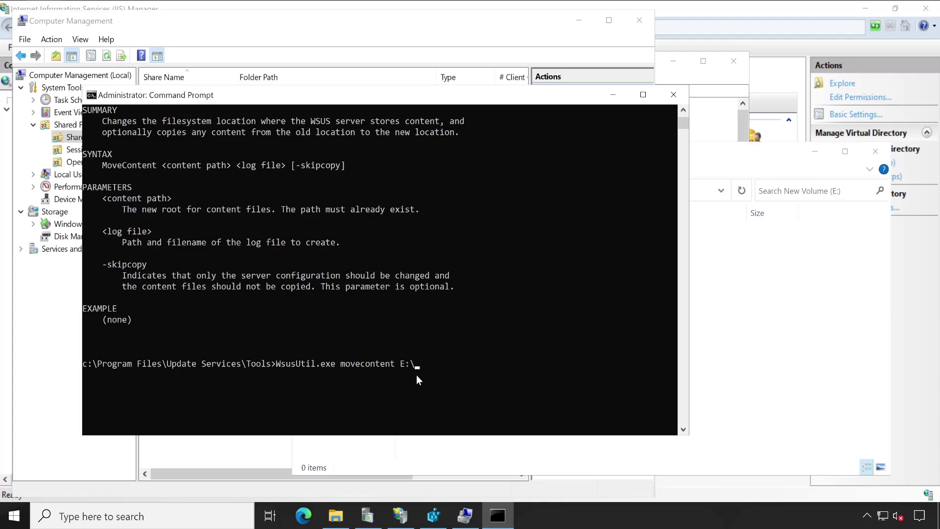
text(:\)
text(c:\wsusmove.log)
drag(107, 166, 283, 167)
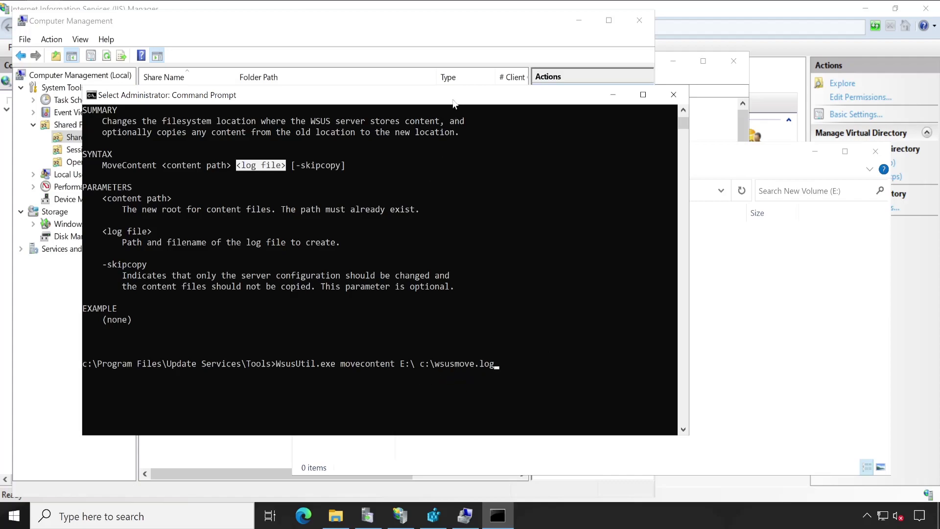
Open WSUS_Repository's Properties on D: to see its 9.83 GB size in 875 files.
drag(454, 100, 373, 81)
click(656, 154)
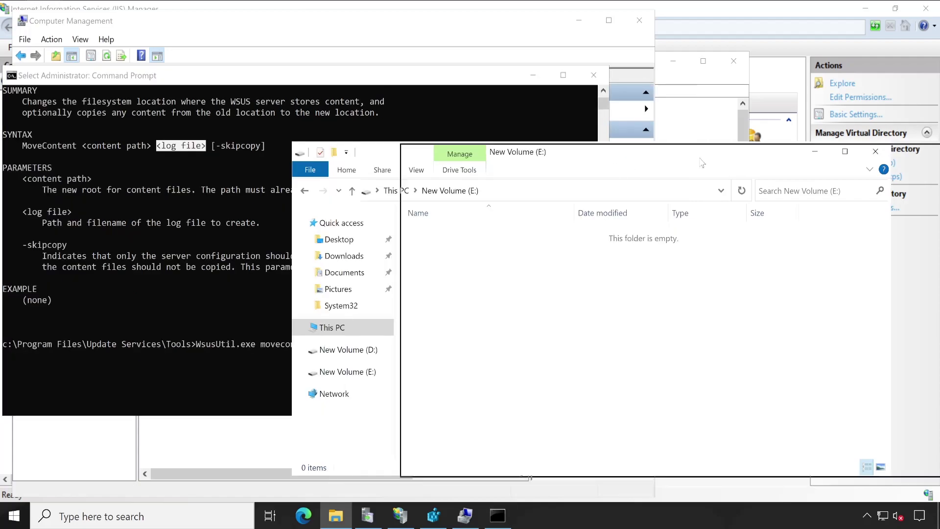
drag(702, 163, 939, 66)
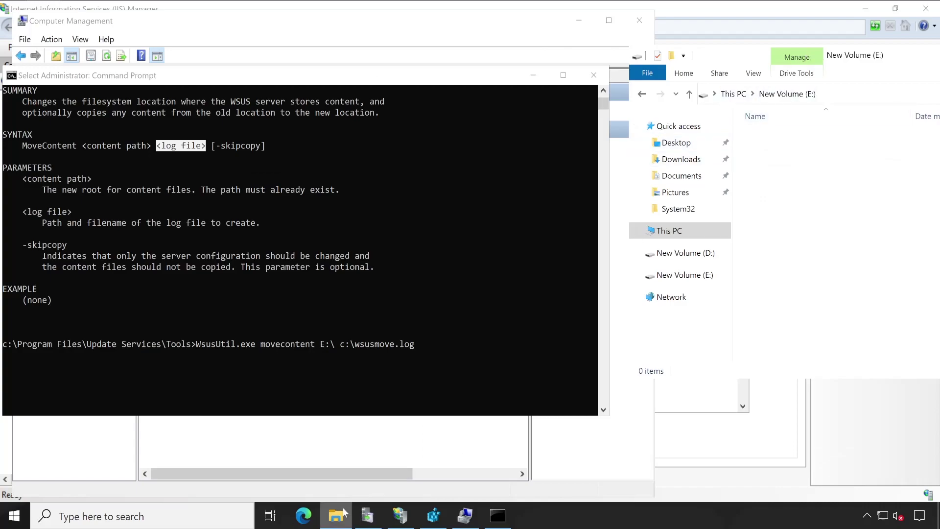
drag(344, 513, 369, 400)
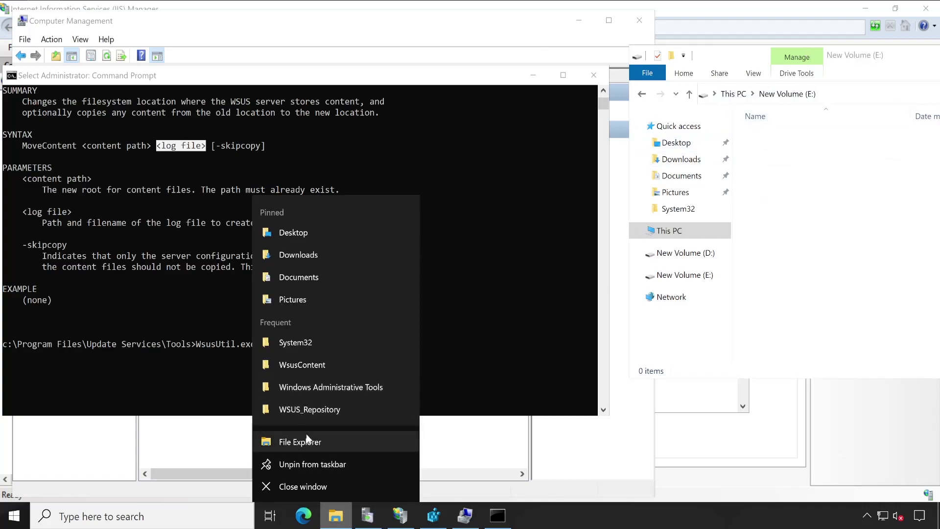
click(307, 443)
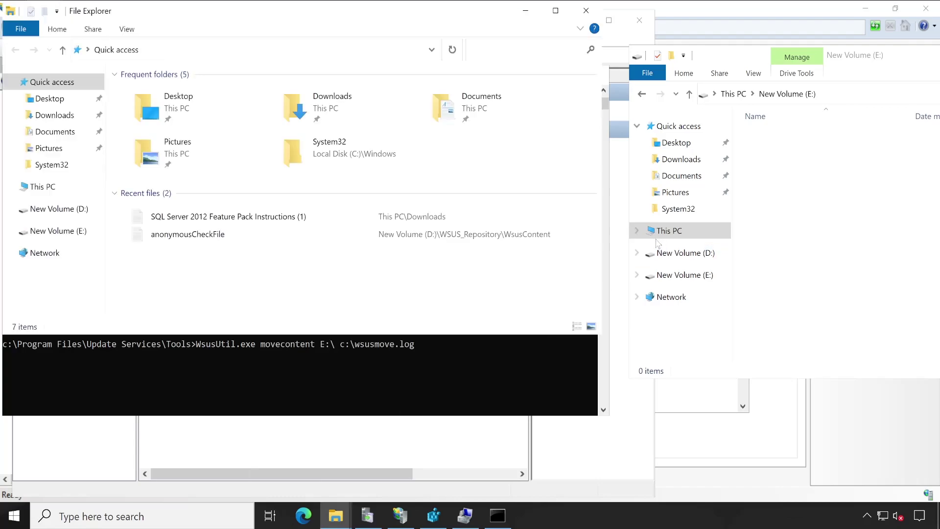
click(61, 214)
drag(186, 11, 821, 192)
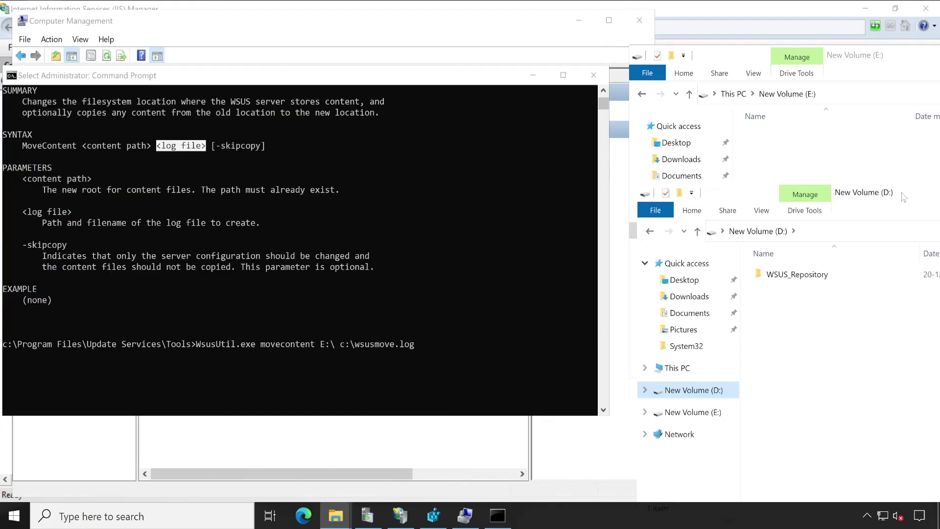
right_click(787, 274)
click(827, 269)
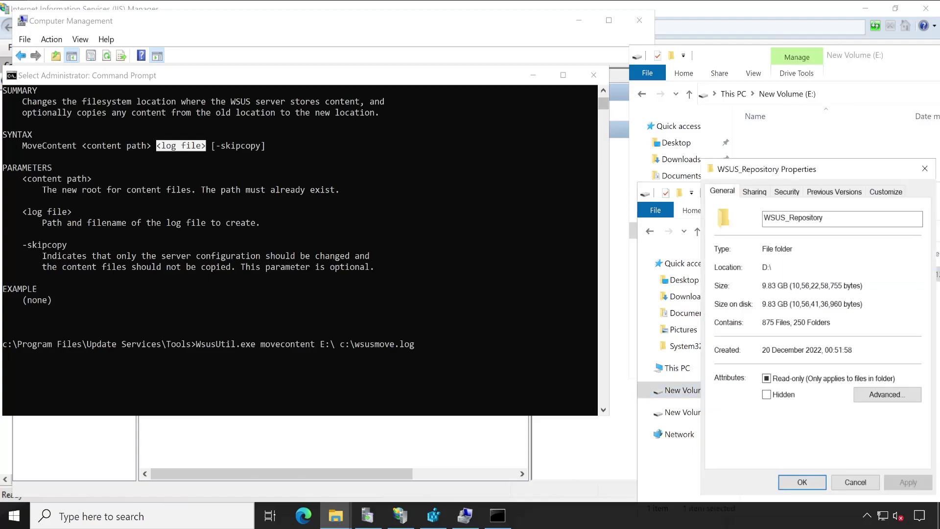
drag(822, 174, 564, 173)
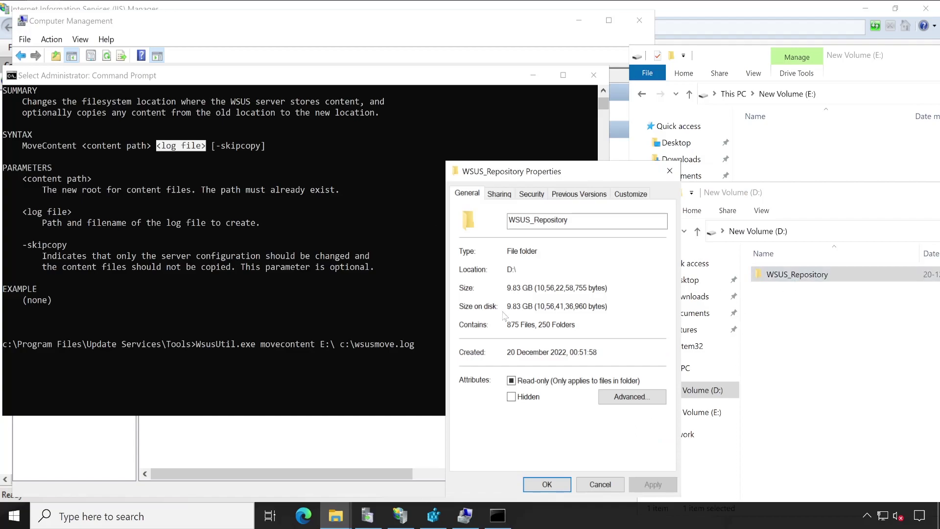
drag(507, 306, 550, 306)
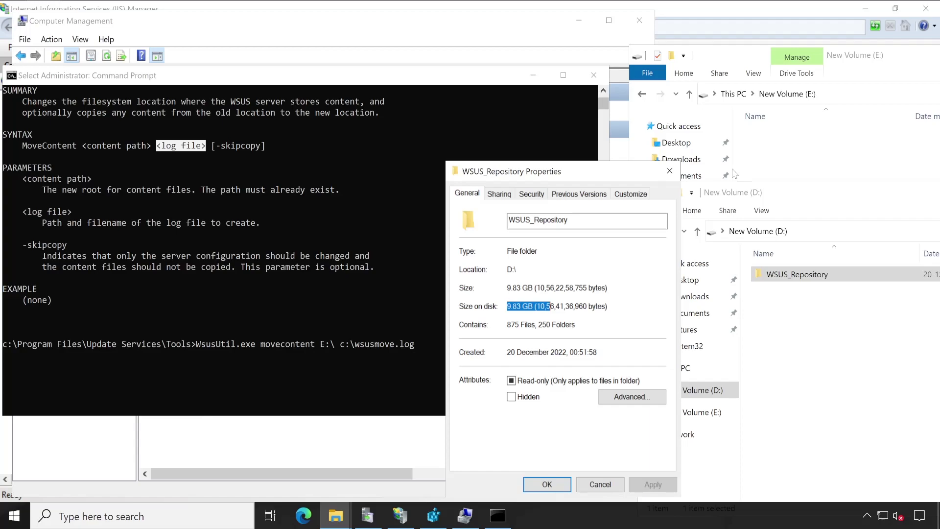
Run the WsusUtil movecontent command to E:\ in Command Prompt.
click(321, 74)
click(341, 277)
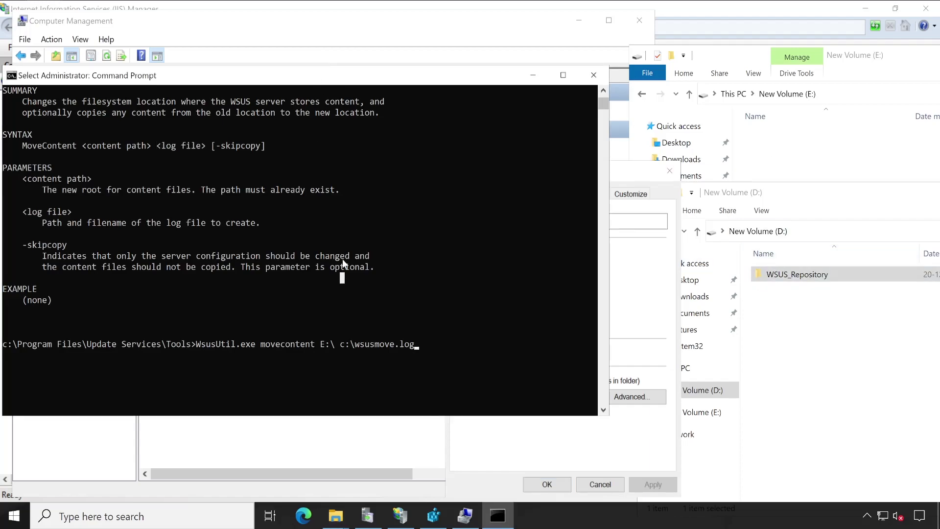
key(Escape)
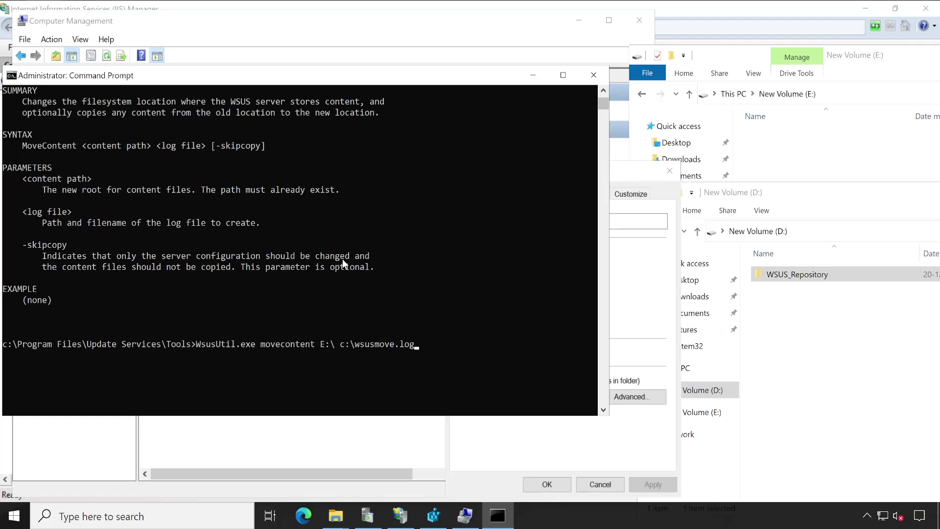
key(Return)
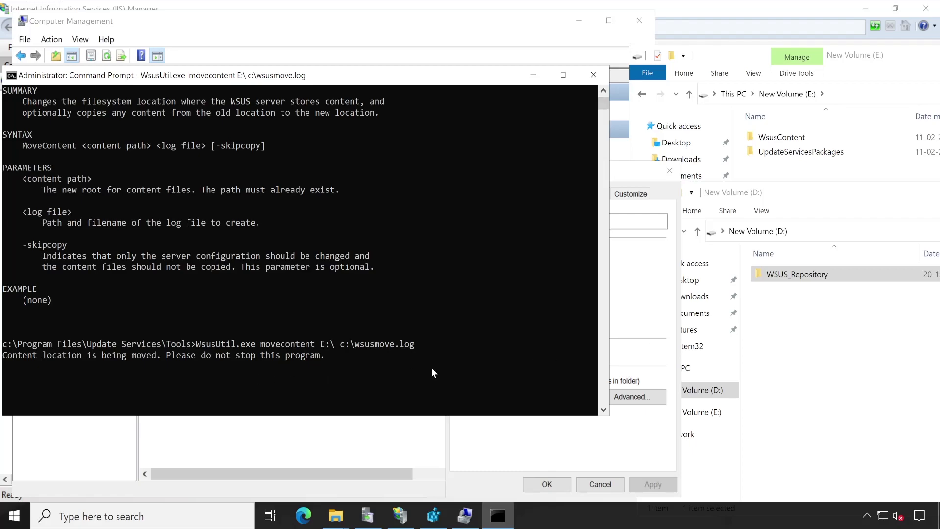
Review the WSUS_Repository properties, highlighting its D:\ location and 9.83 GB size on disk.
click(615, 204)
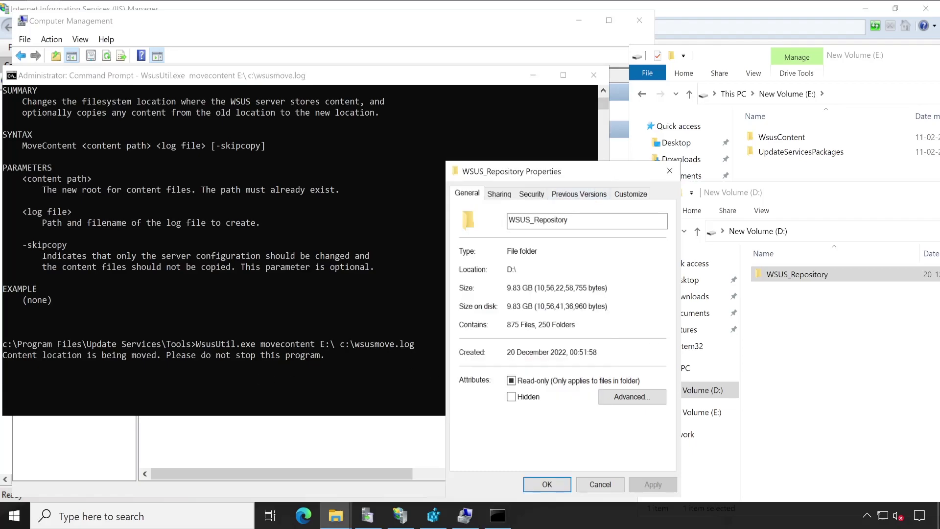
double_click(512, 269)
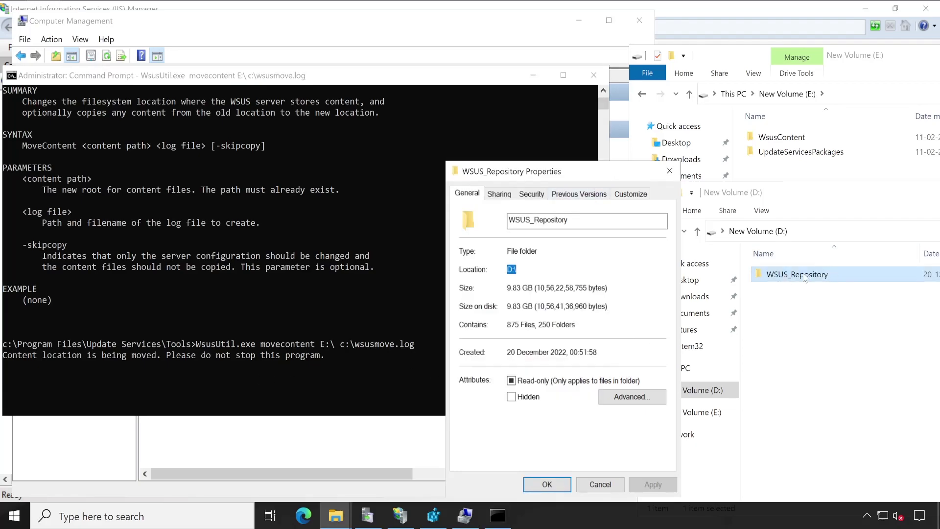
key(shift+Tab)
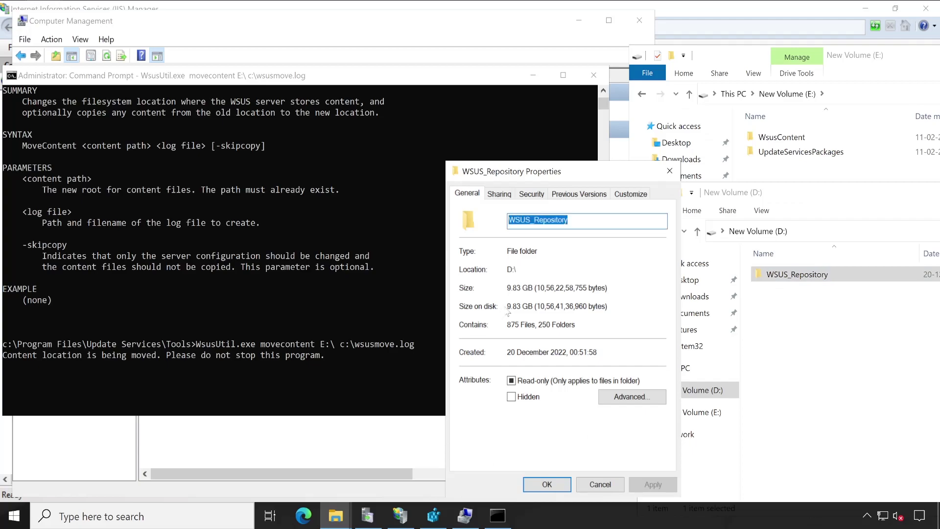
drag(507, 306, 575, 324)
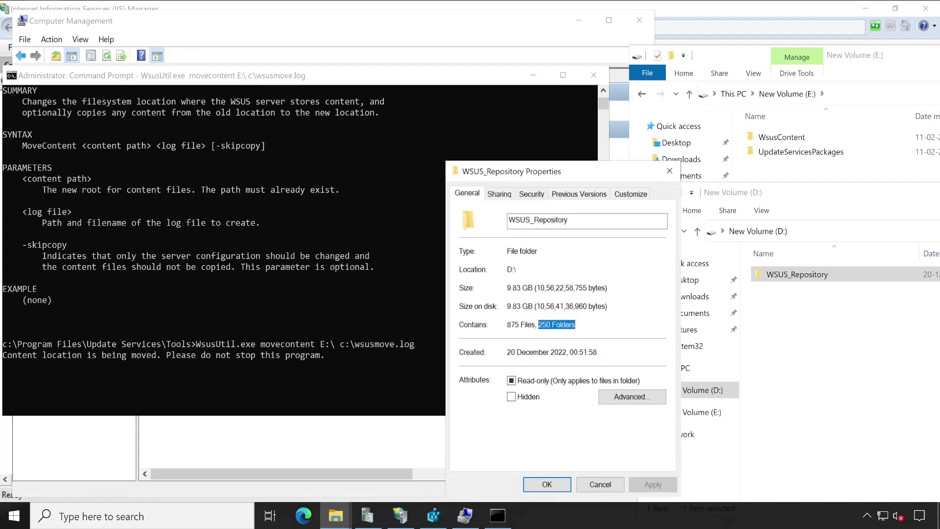
Browse the numbered subfolders inside E:\WsusContent.
double_click(789, 143)
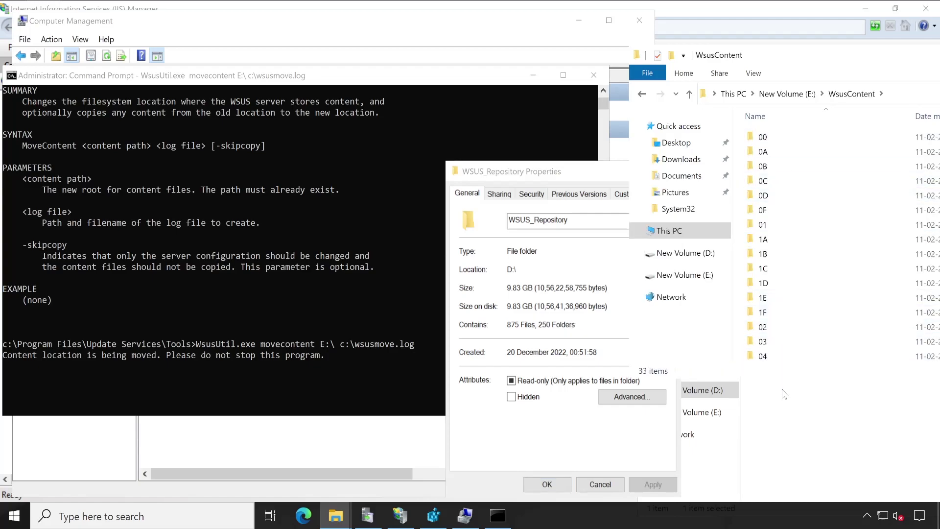
scroll(785, 393, down, 5)
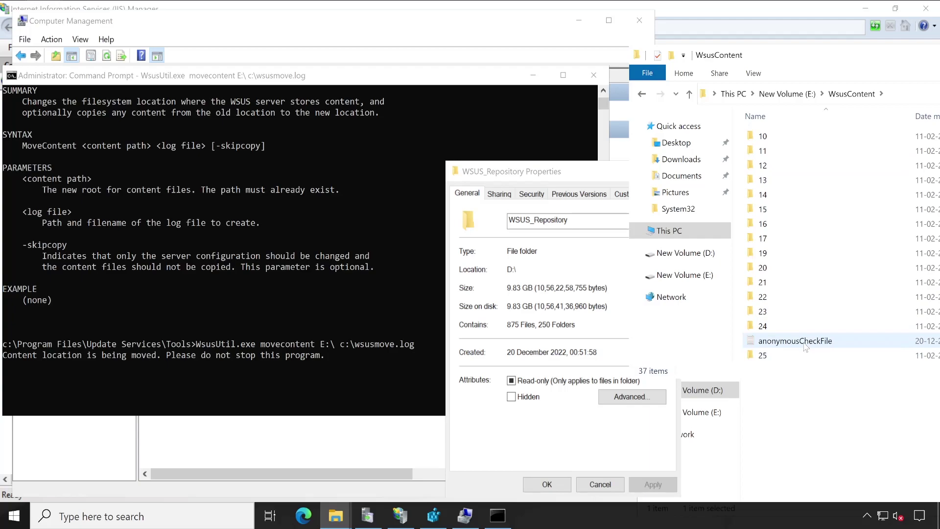
drag(774, 57, 169, 21)
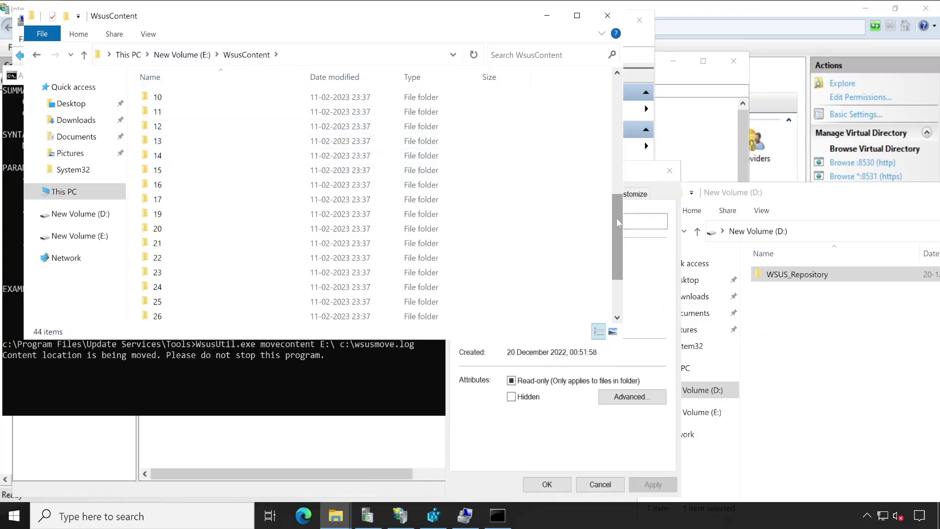
drag(616, 218, 616, 264)
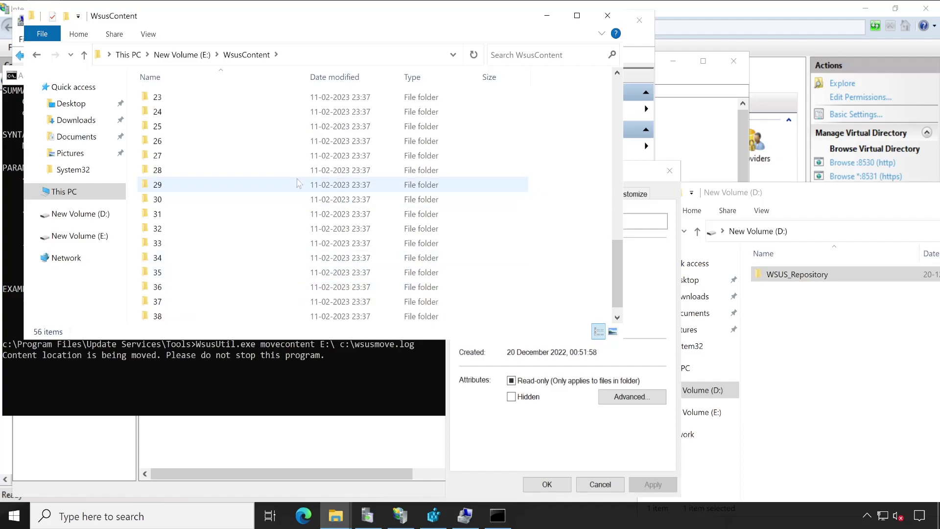
Return to the E: root and rearrange windows so Command Prompt shows the finished content move.
click(182, 54)
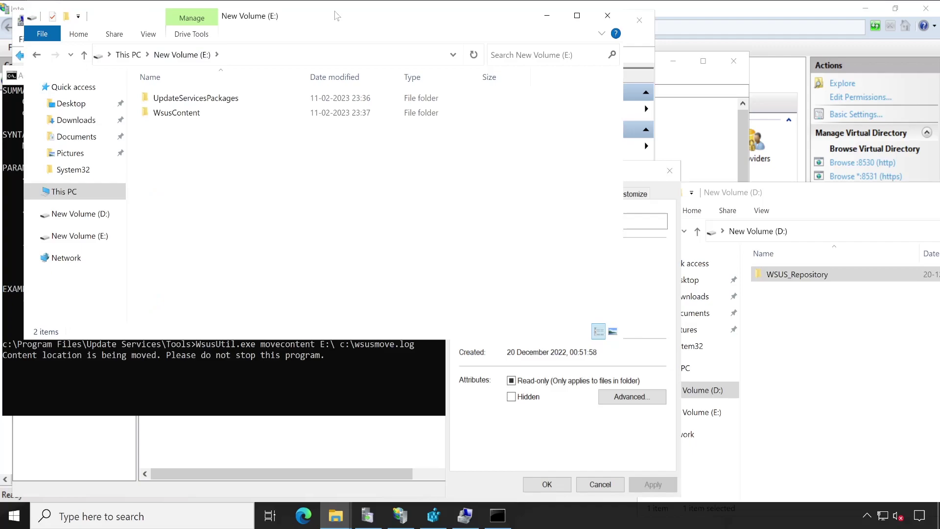
drag(337, 16, 605, 21)
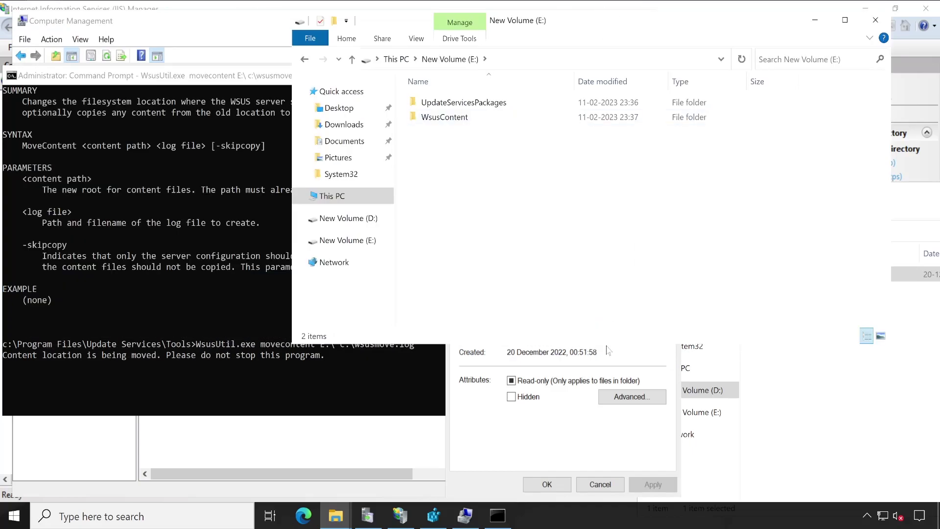
click(566, 448)
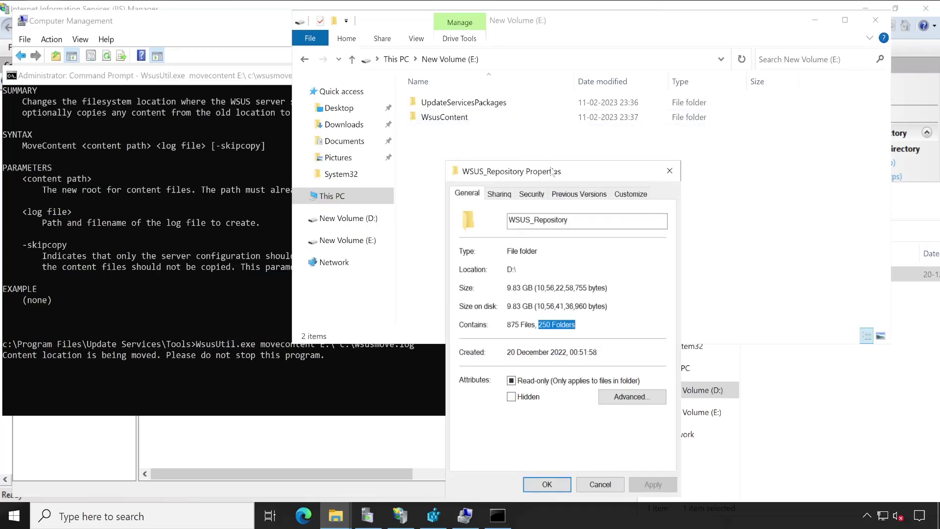
drag(544, 177, 454, 179)
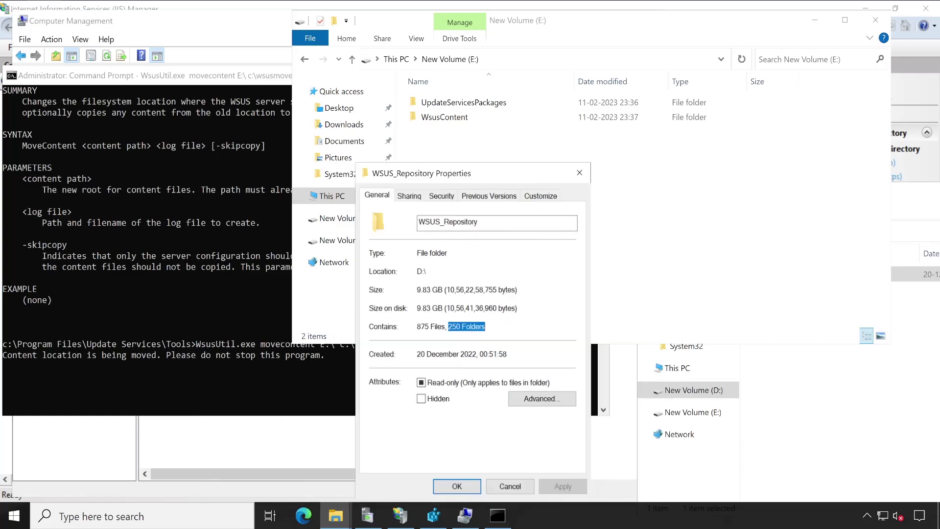
drag(537, 20, 653, 22)
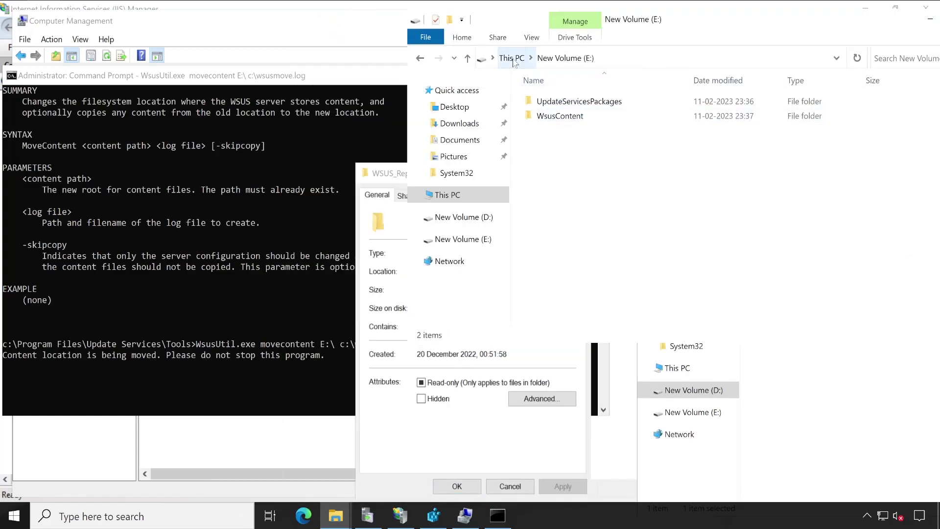
click(695, 465)
click(394, 178)
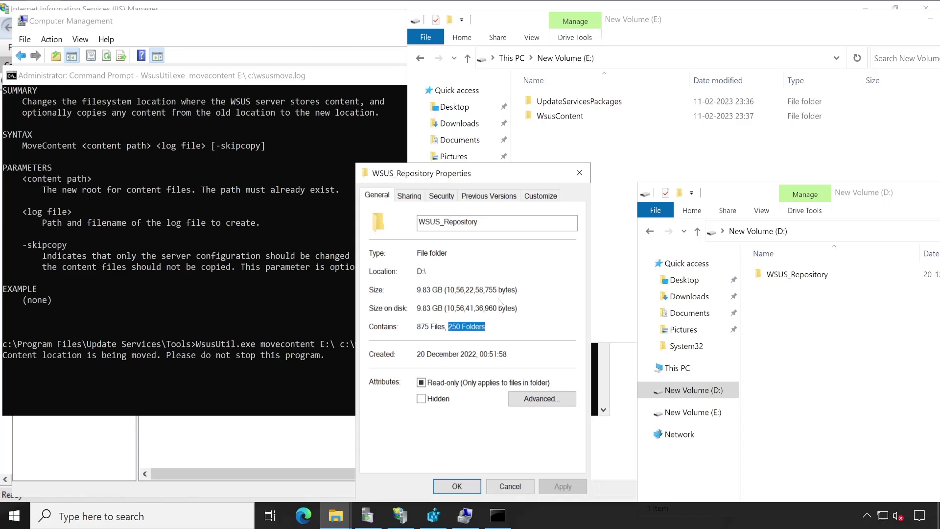
click(263, 77)
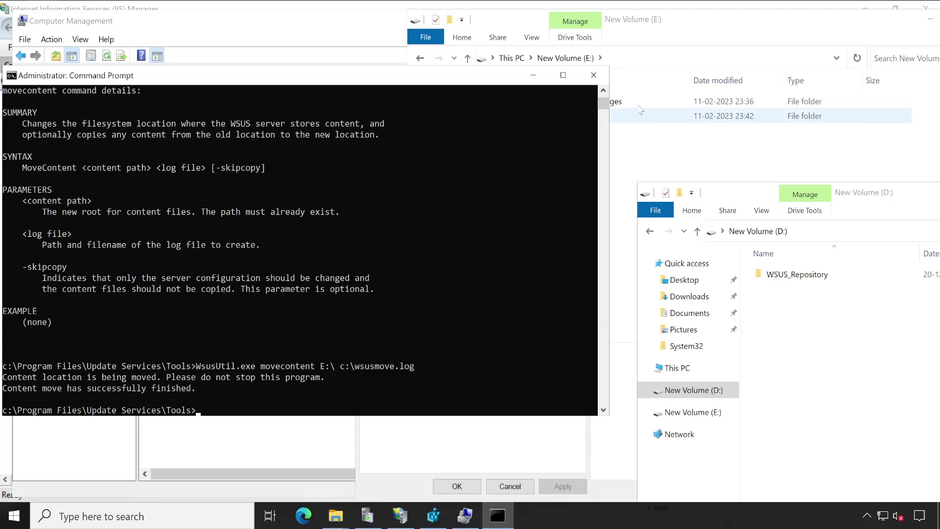
click(669, 19)
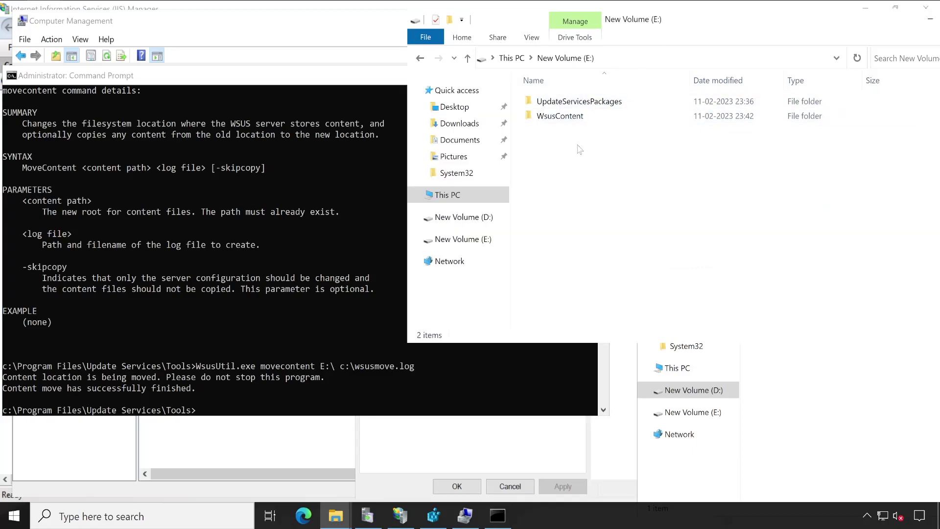
drag(564, 154, 542, 100)
right_click(544, 109)
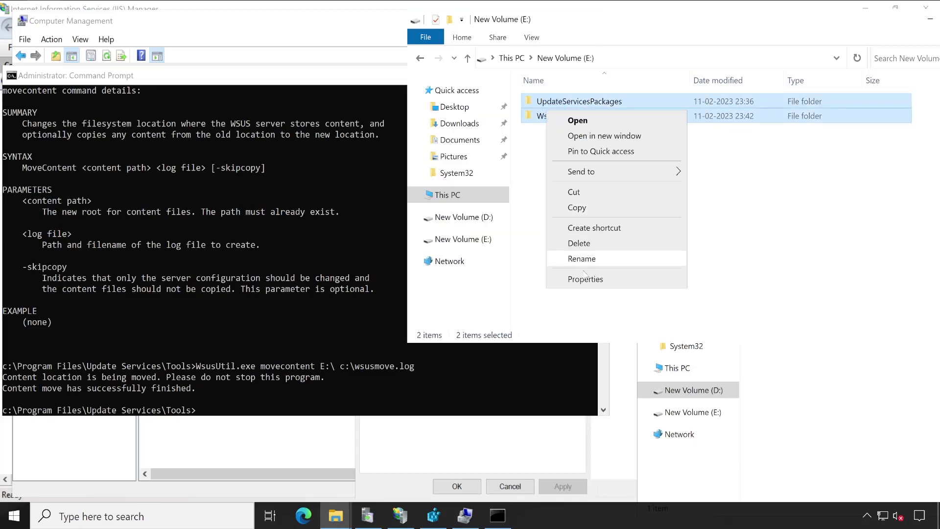
click(576, 280)
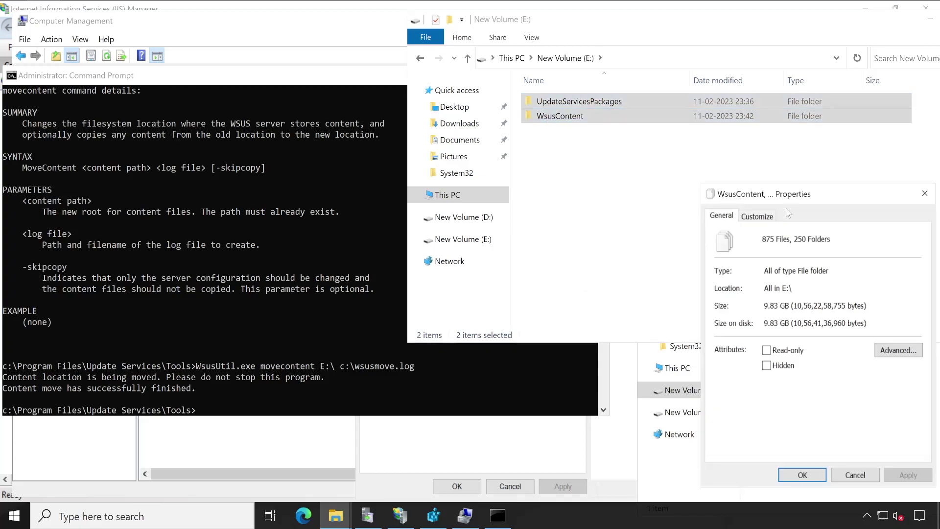
drag(797, 200, 309, 136)
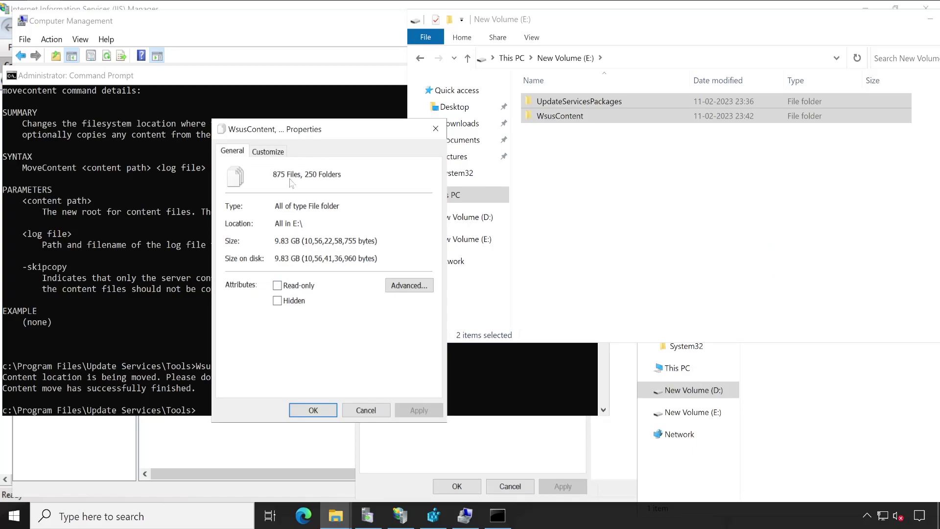
click(532, 440)
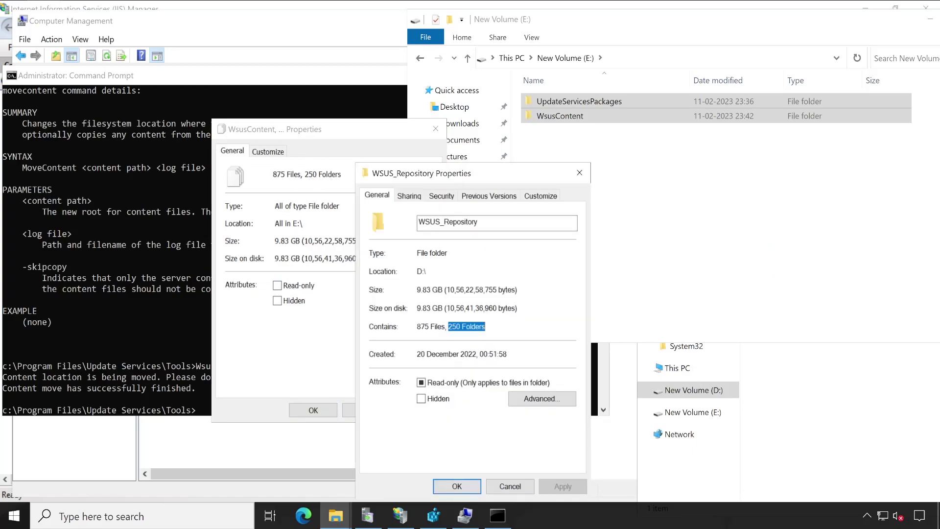
drag(479, 184, 627, 165)
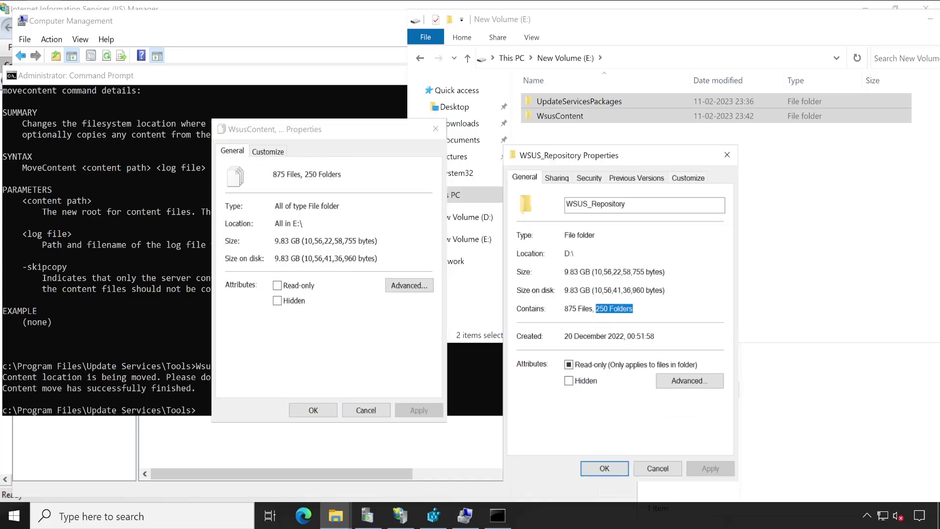
key(alt+Tab)
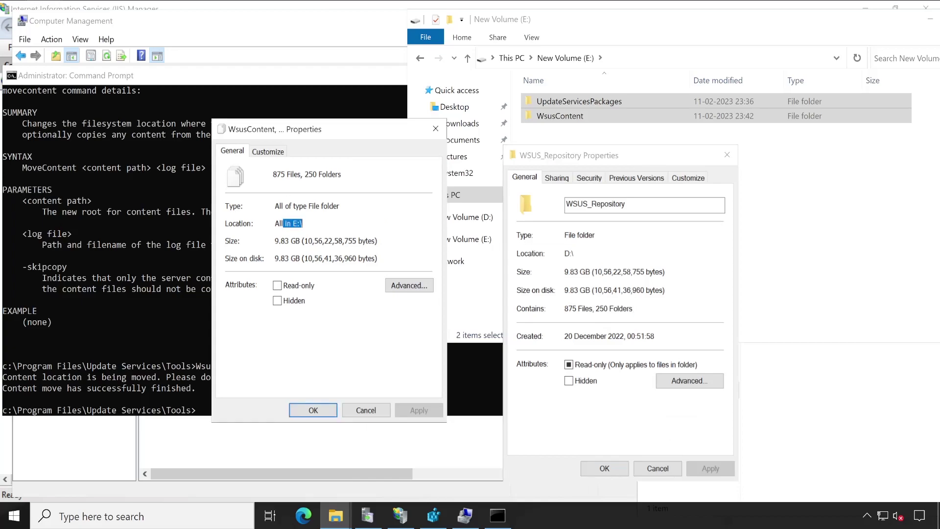
double_click(567, 253)
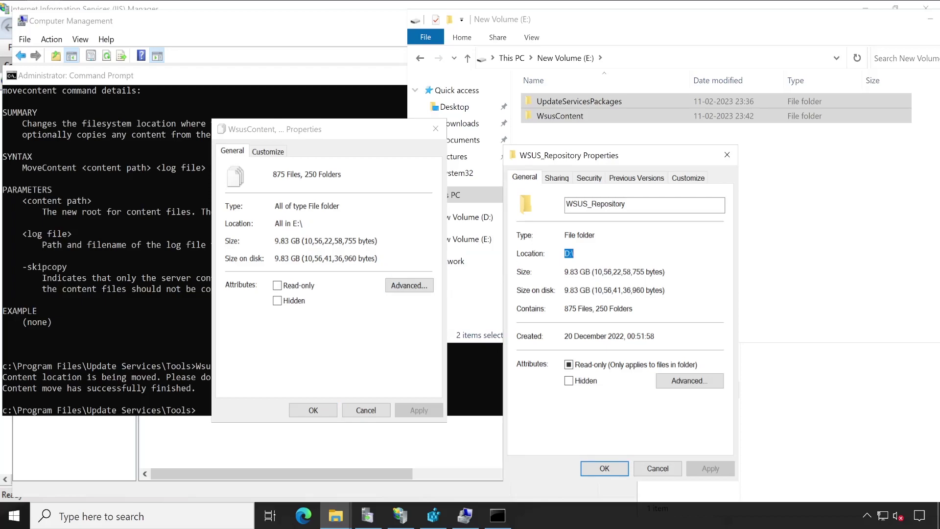
drag(343, 241, 378, 258)
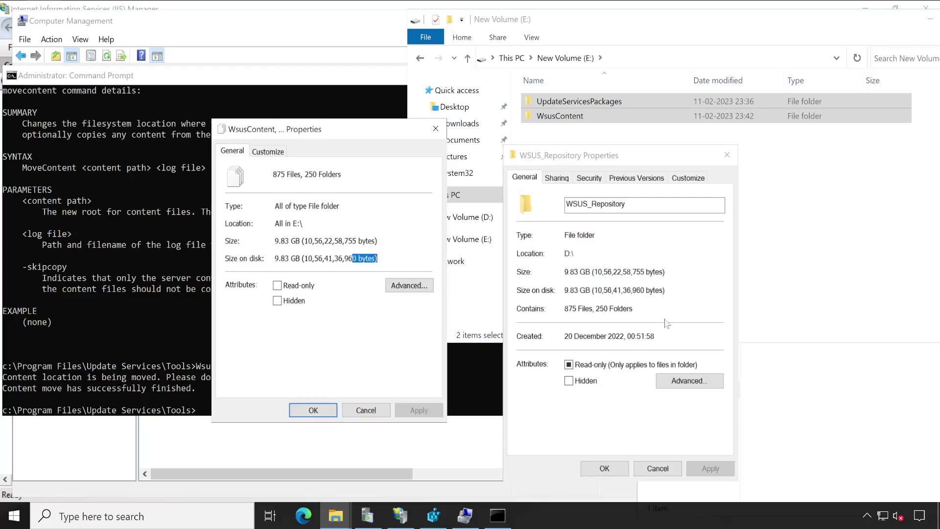
drag(634, 289, 646, 271)
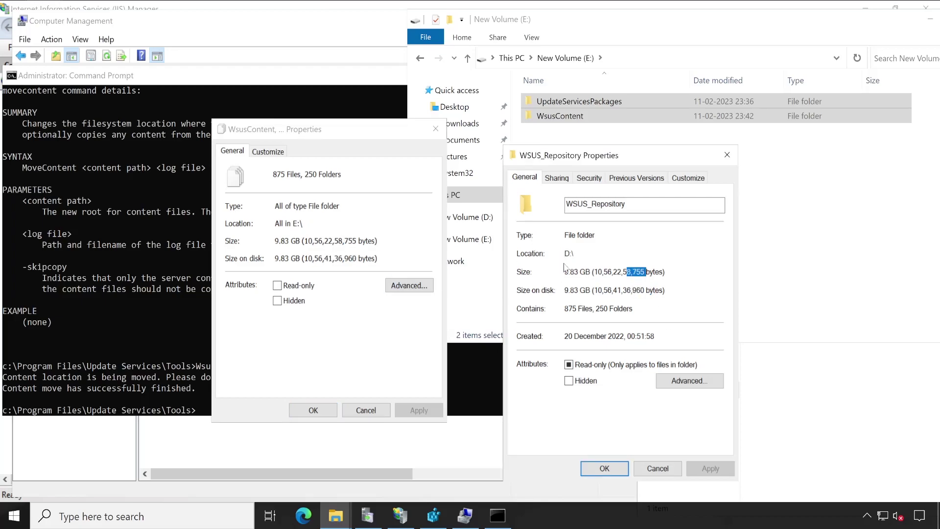
click(617, 472)
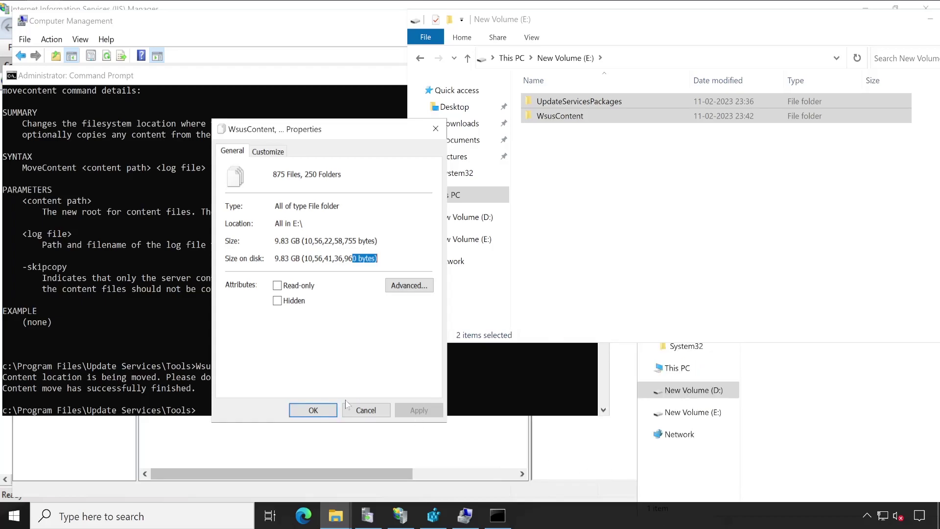
click(314, 410)
click(788, 404)
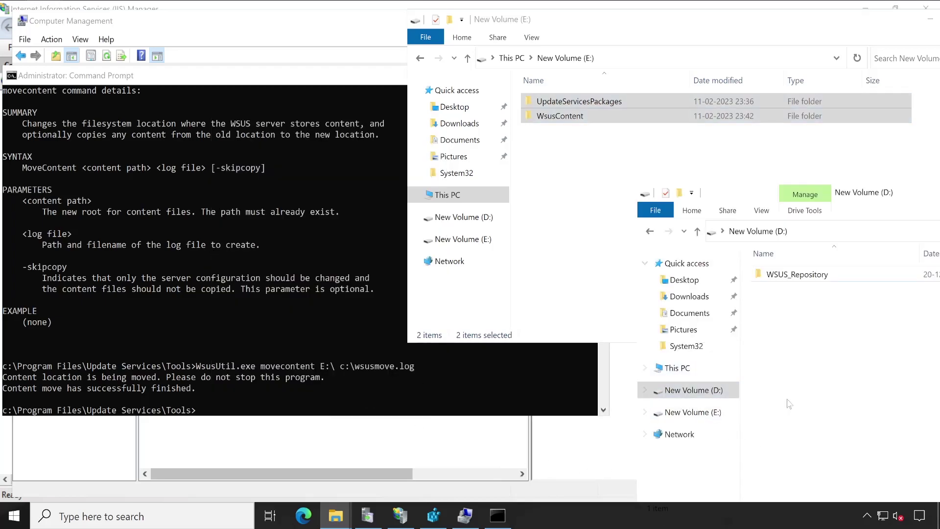
click(802, 278)
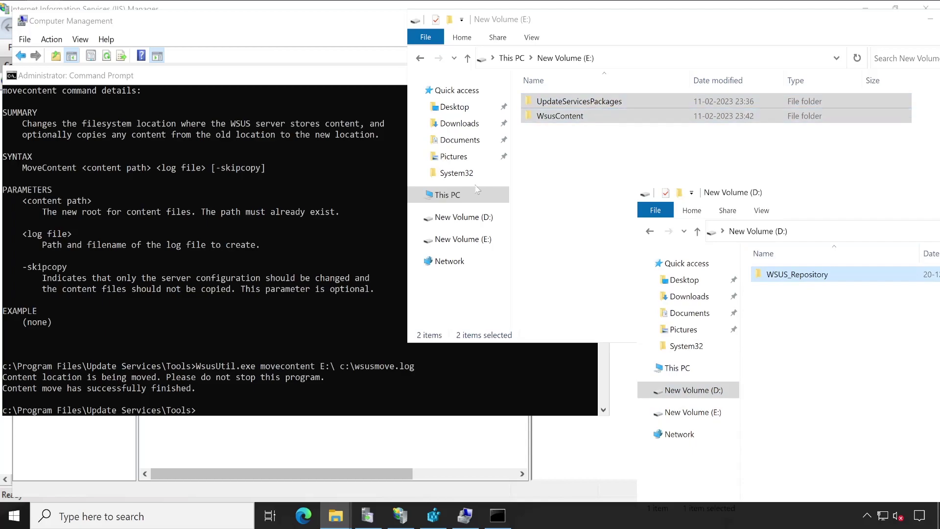
click(304, 291)
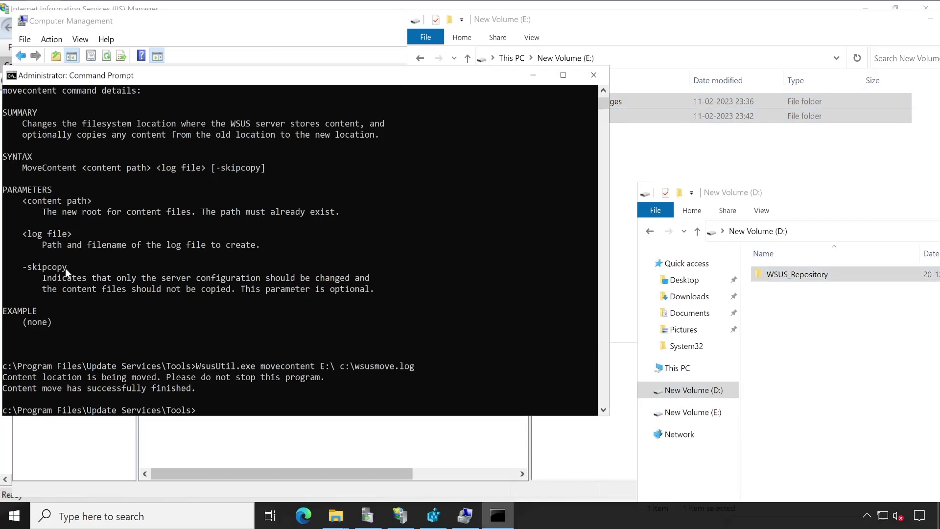
Close Command Prompt with the exit command.
click(248, 375)
text(exit)
key(Return)
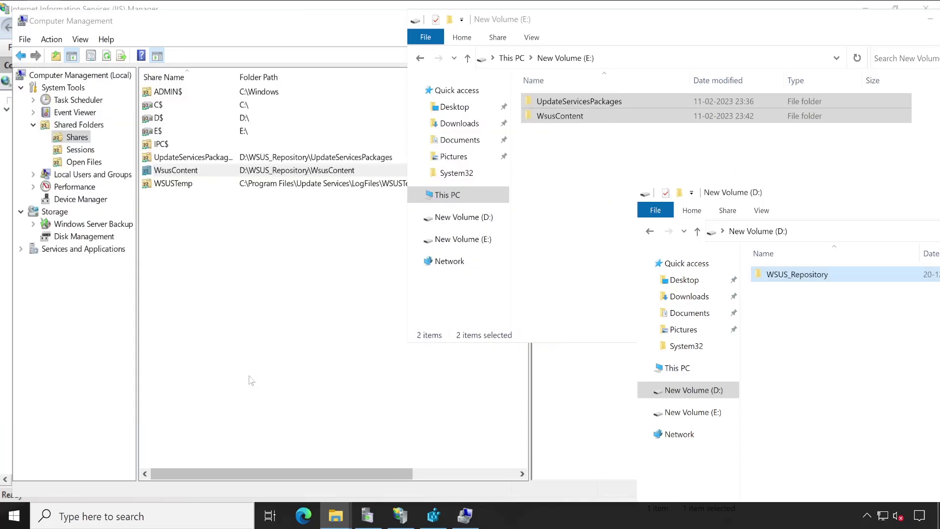
Refresh the Shares list, verify UpdateServicesPackages and WSUSContent now point to E:, and close Computer Management.
click(113, 314)
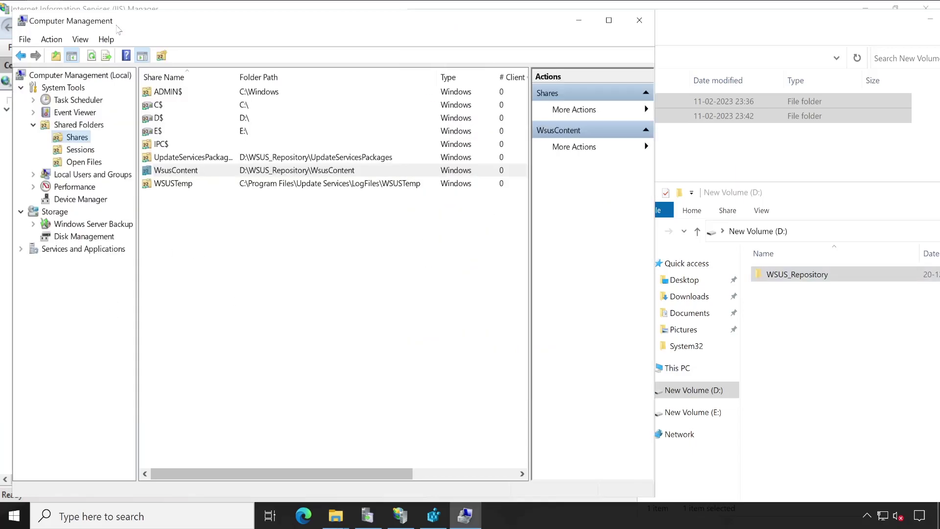
click(262, 160)
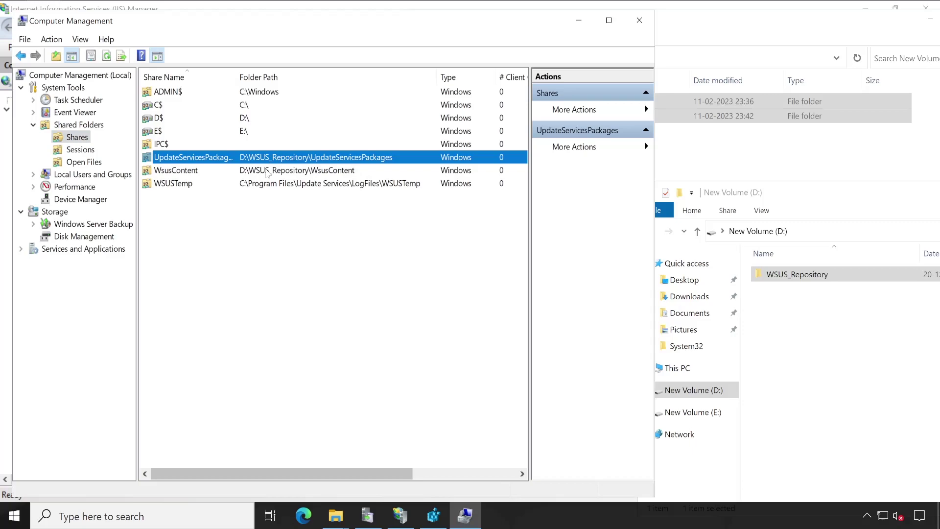
click(267, 173)
click(268, 159)
click(299, 172)
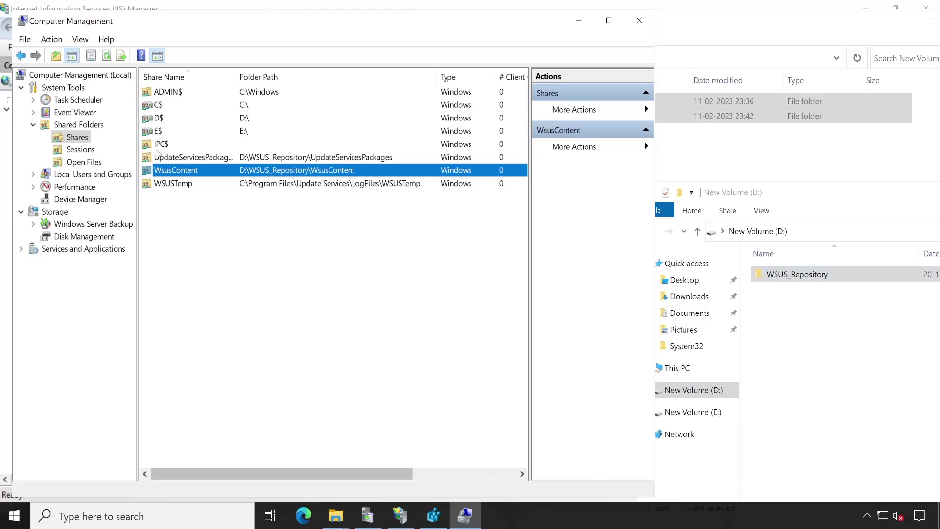
click(80, 40)
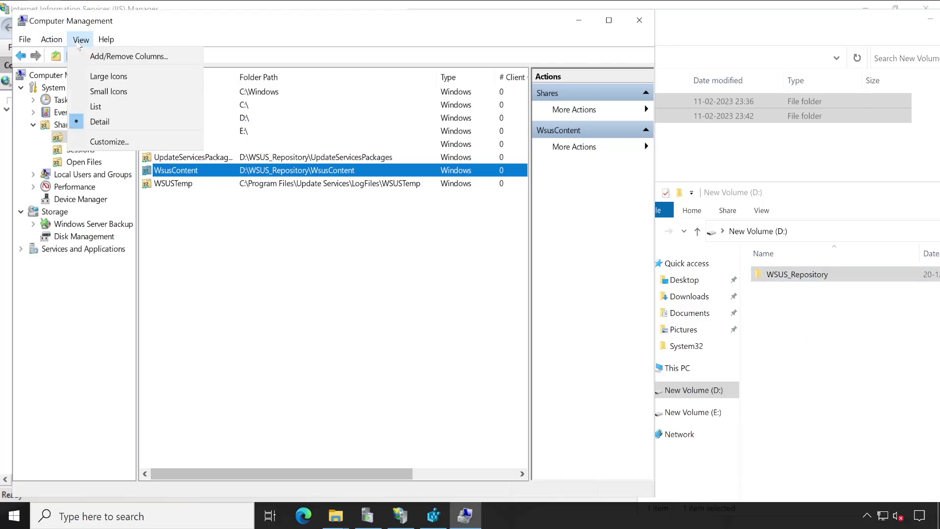
click(52, 41)
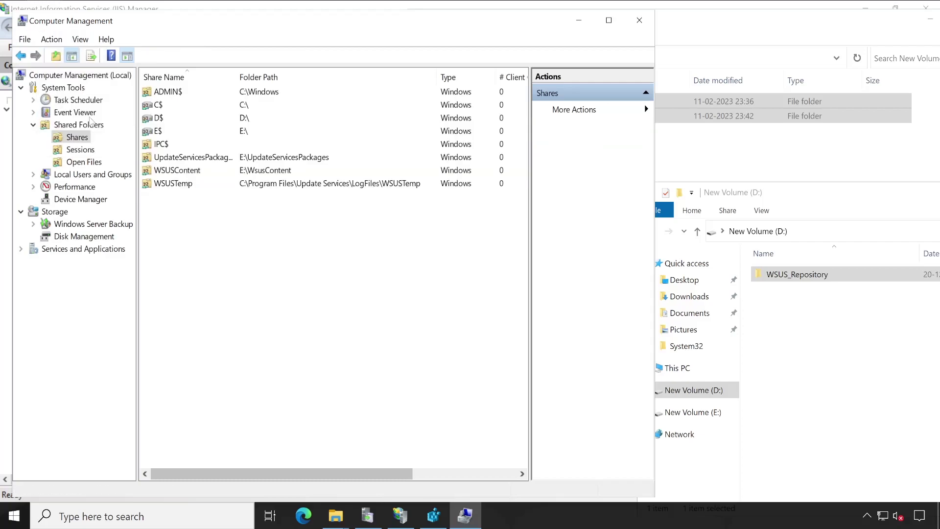
click(270, 159)
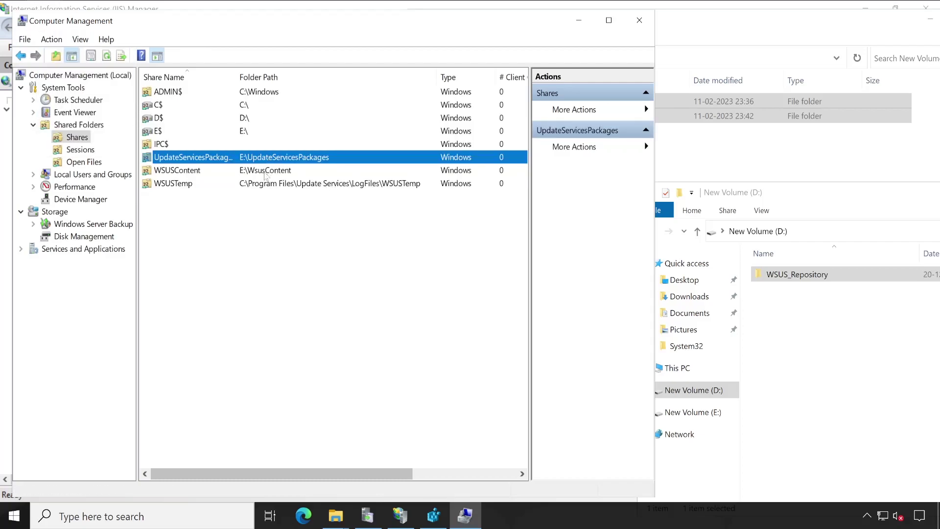
click(265, 171)
click(270, 157)
click(280, 172)
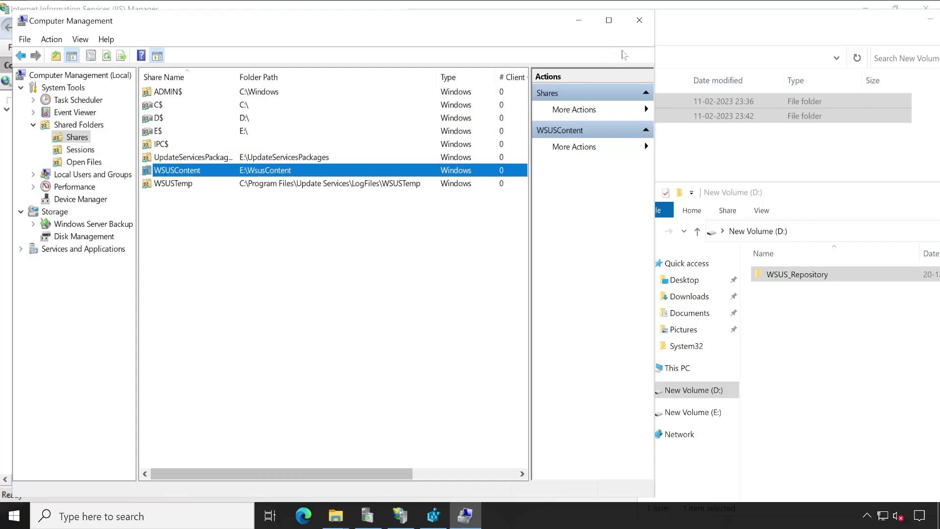
click(639, 20)
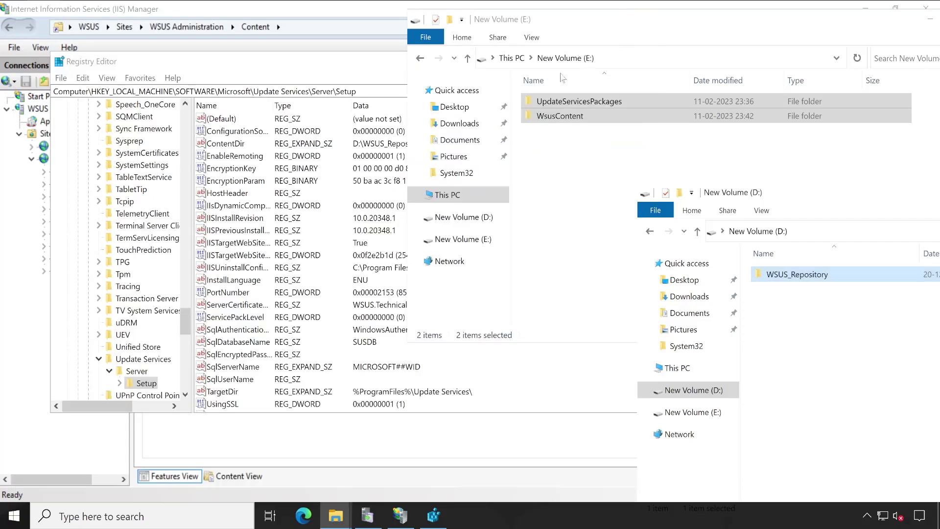
Refresh the Setup key, confirm ContentDir reads E:\, and close Registry Editor.
click(204, 69)
click(220, 143)
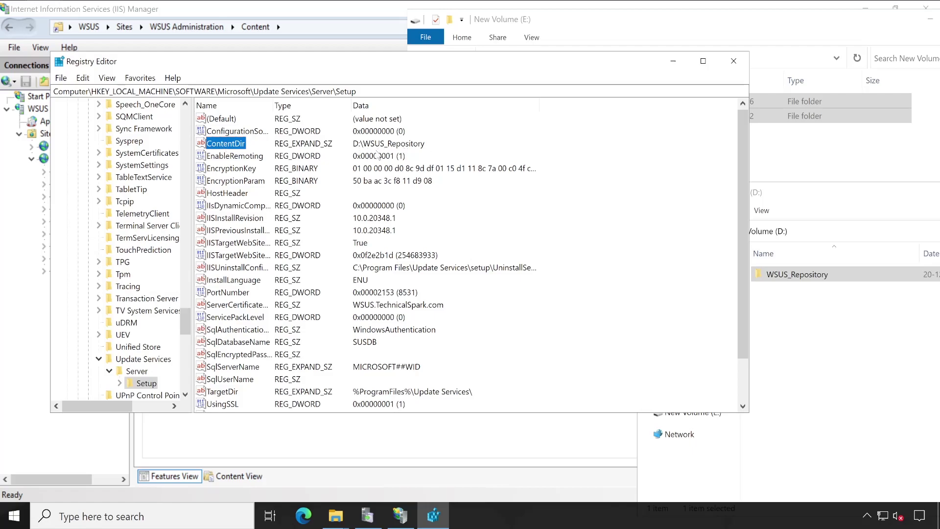
click(106, 80)
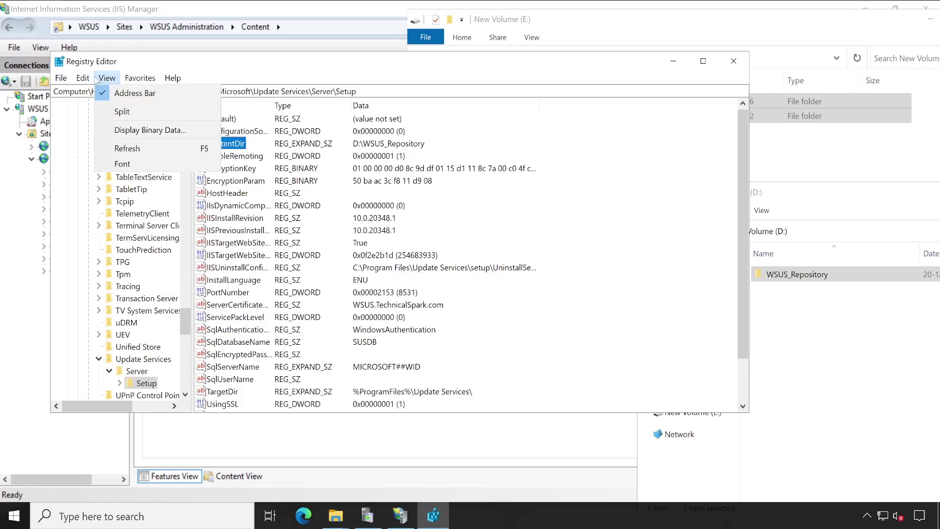
click(145, 149)
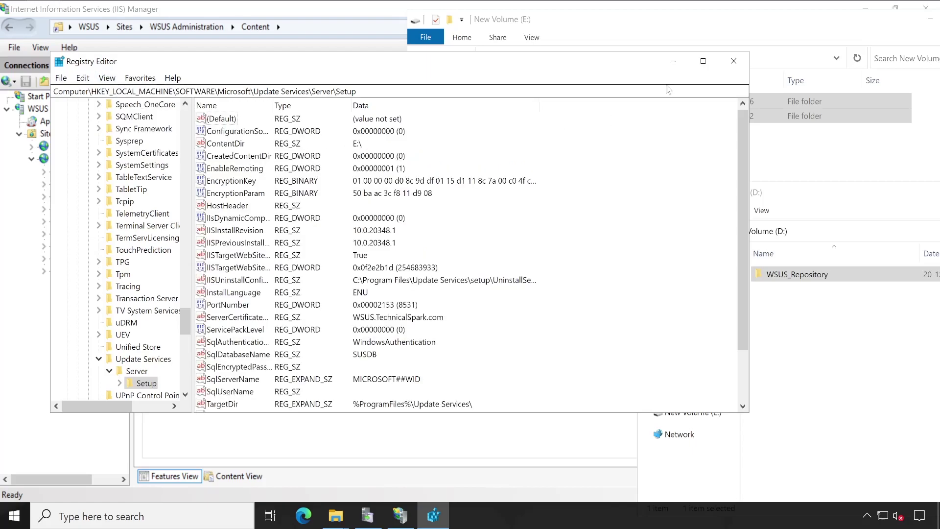
click(733, 61)
click(90, 345)
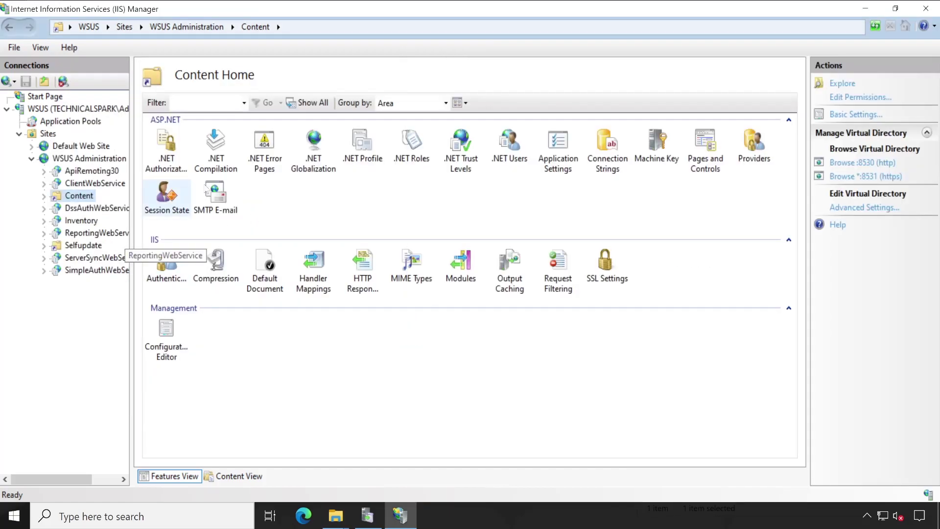
Refresh IIS Manager and confirm the Content directory's Physical Path is E:\WsusContent\ in Advanced Settings.
click(14, 47)
mouse_move(41, 47)
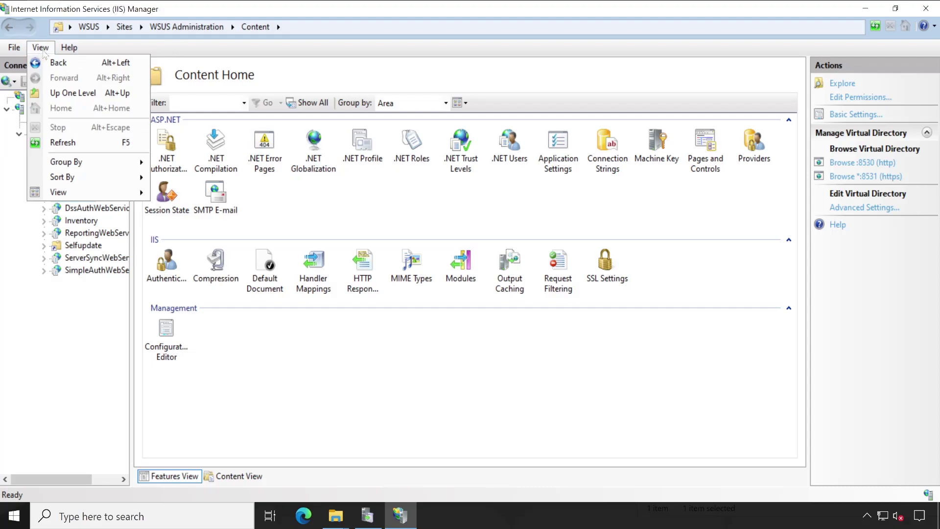
click(99, 146)
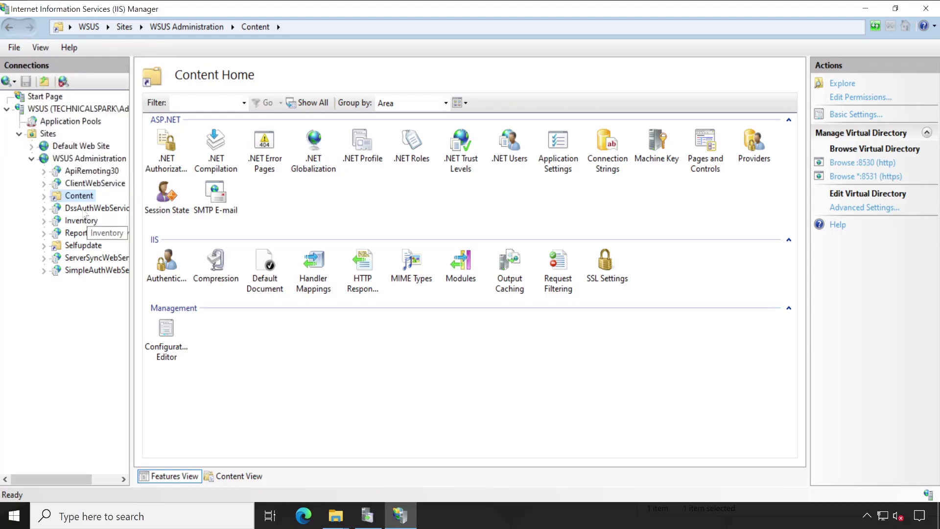
right_click(80, 196)
mouse_move(126, 291)
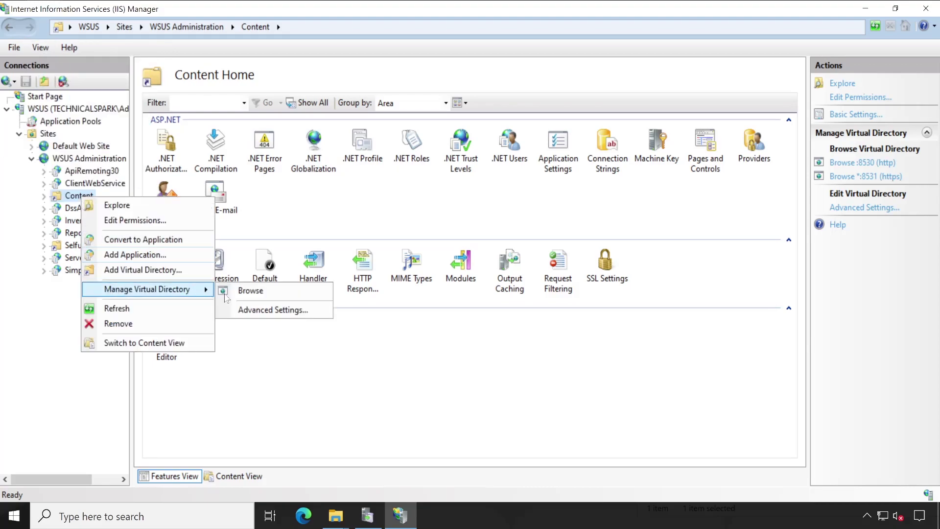
click(271, 313)
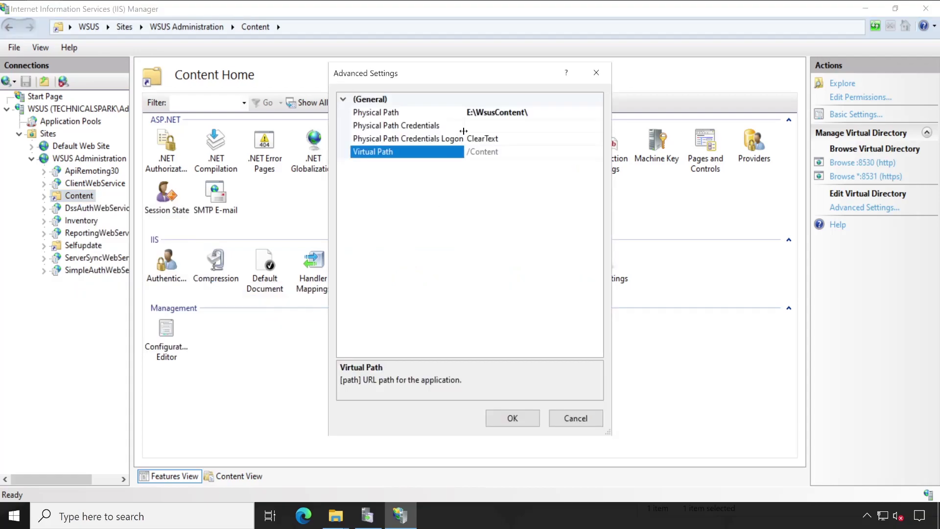
click(473, 114)
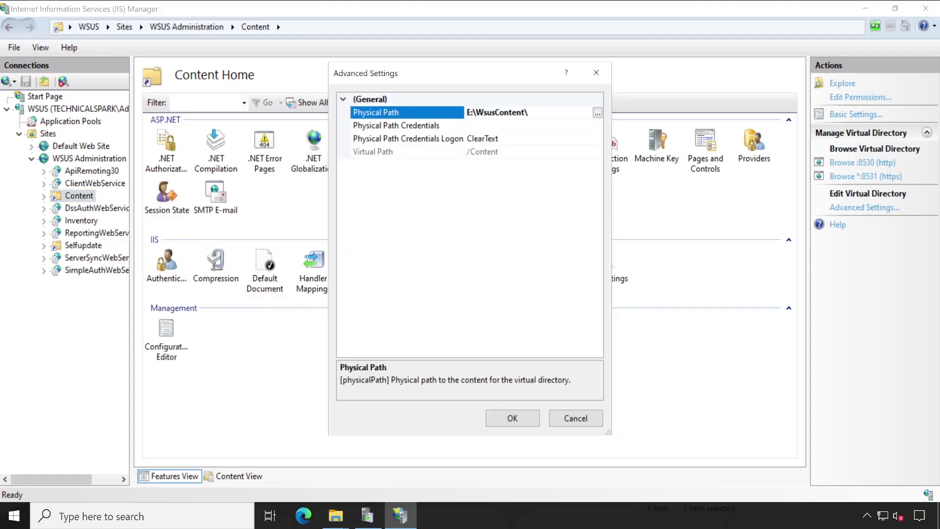
click(533, 419)
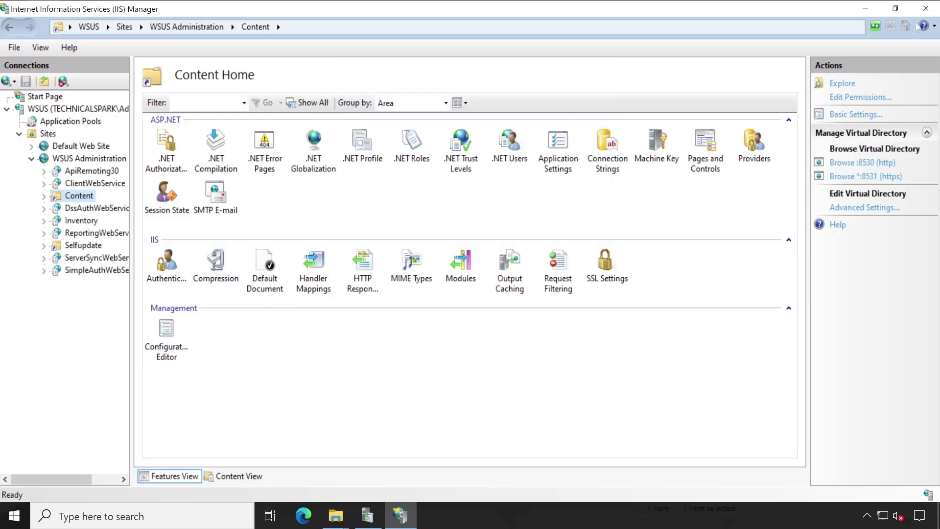
Close IIS Manager and list All Computers in the WSUS console.
click(925, 10)
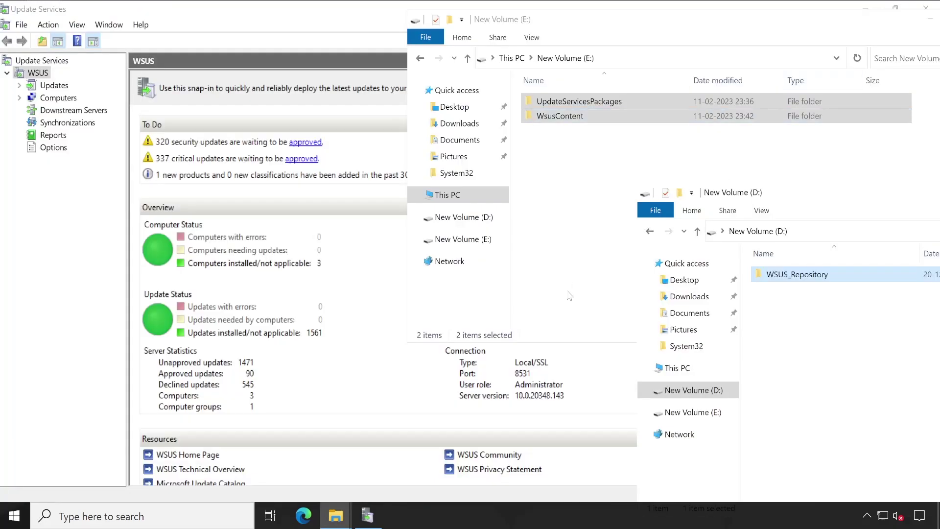
click(242, 17)
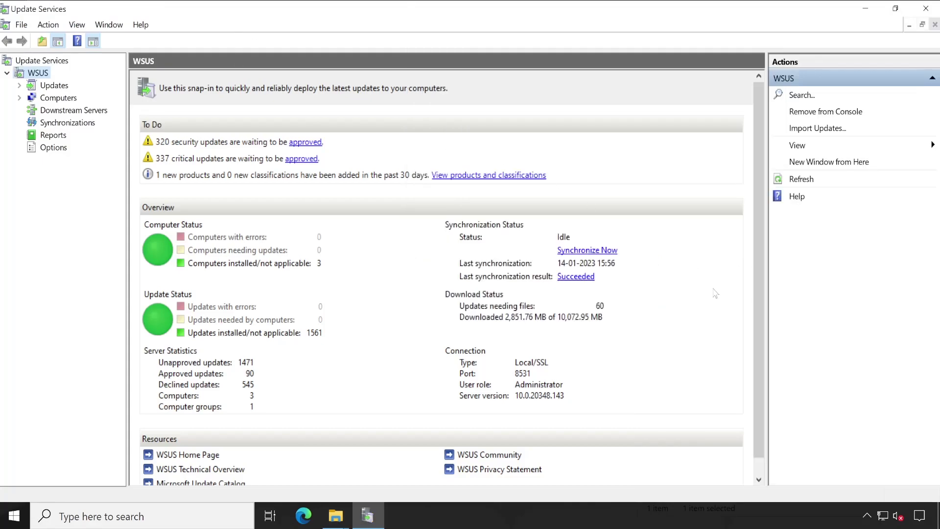
click(64, 98)
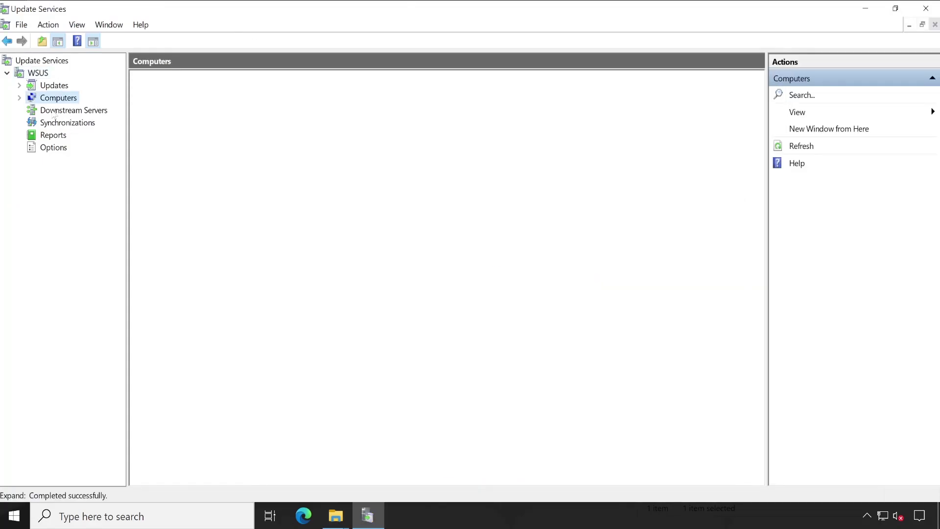
click(20, 98)
click(67, 111)
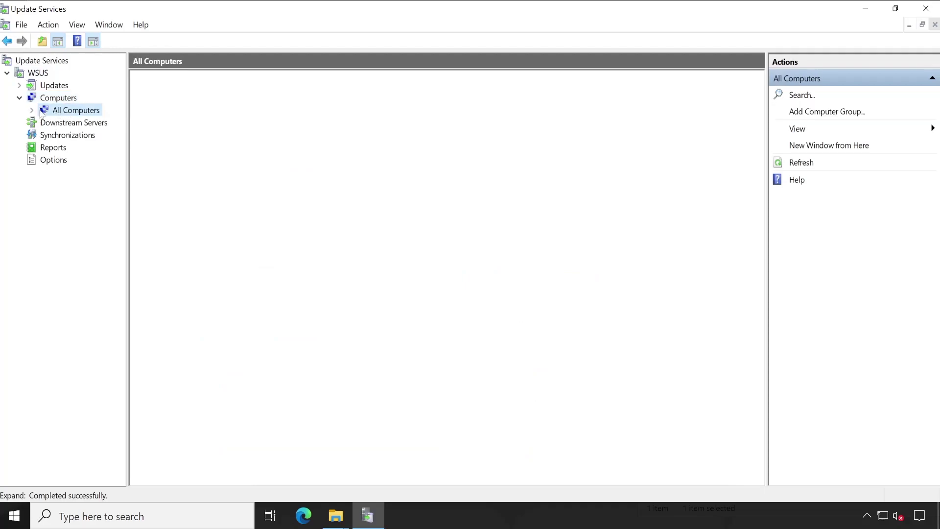
click(33, 112)
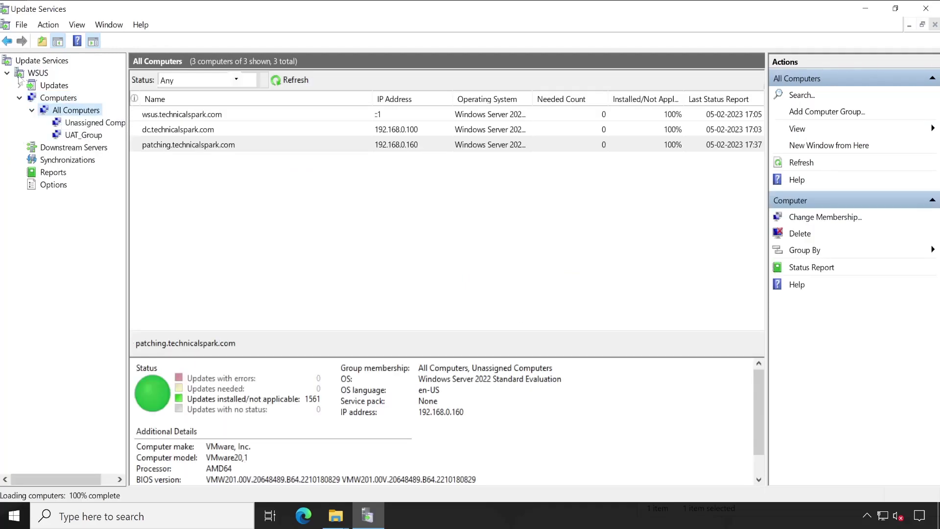
Open All Updates, inspect the Windows Defender and Edge-Beta updates, then bring back the E: window.
double_click(24, 87)
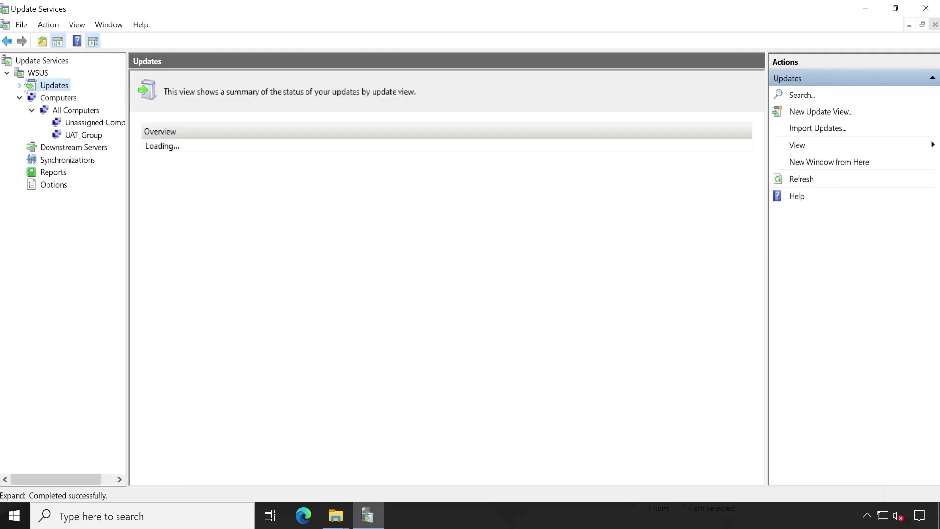
click(73, 110)
click(71, 97)
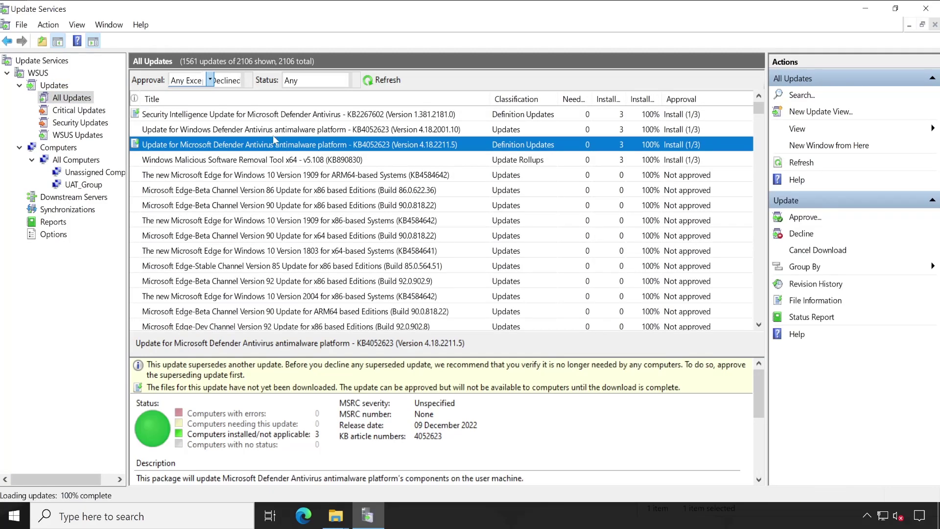
click(402, 159)
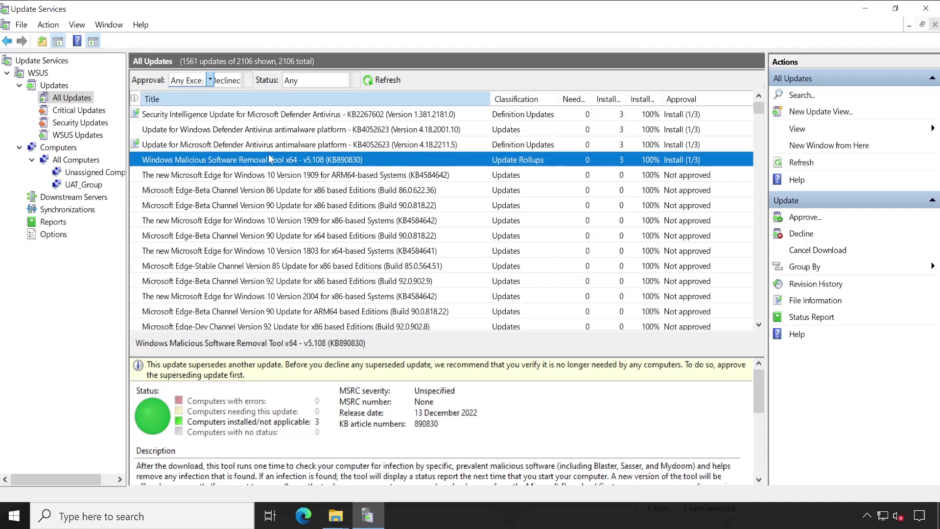
click(294, 129)
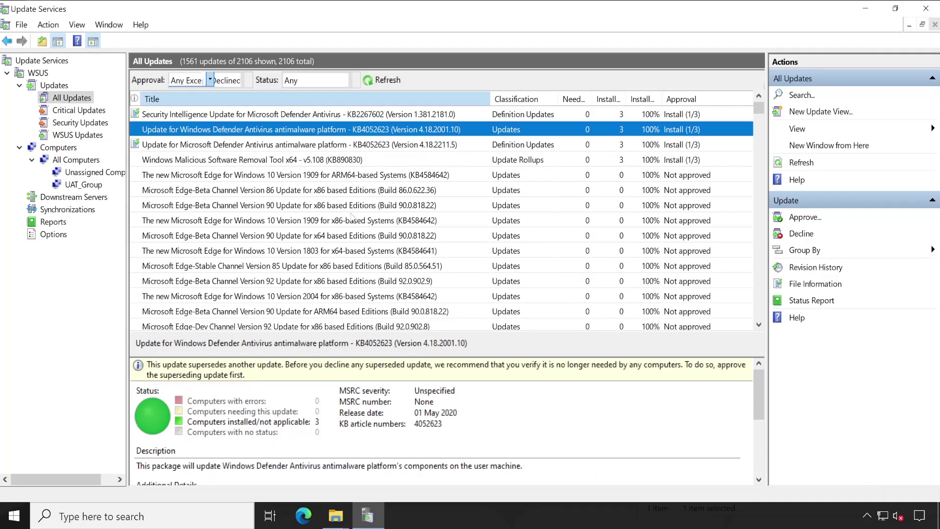
click(287, 190)
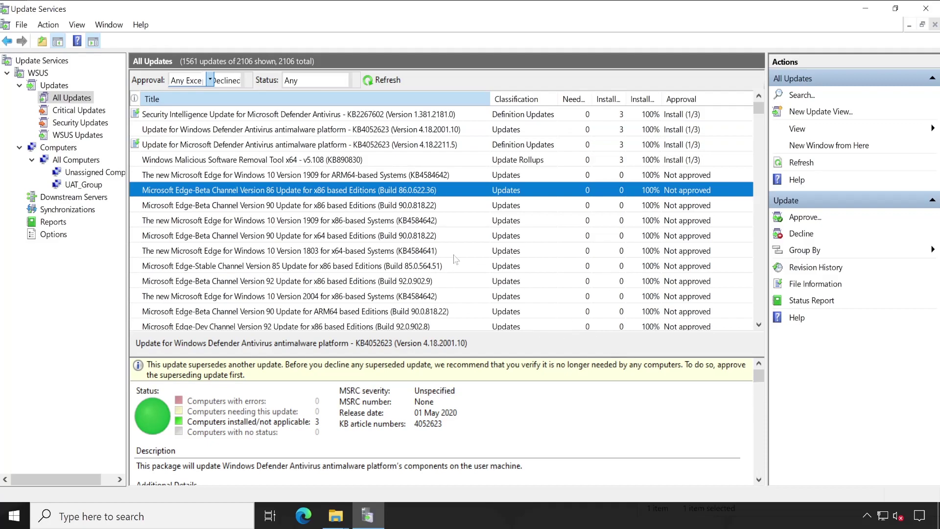
click(335, 515)
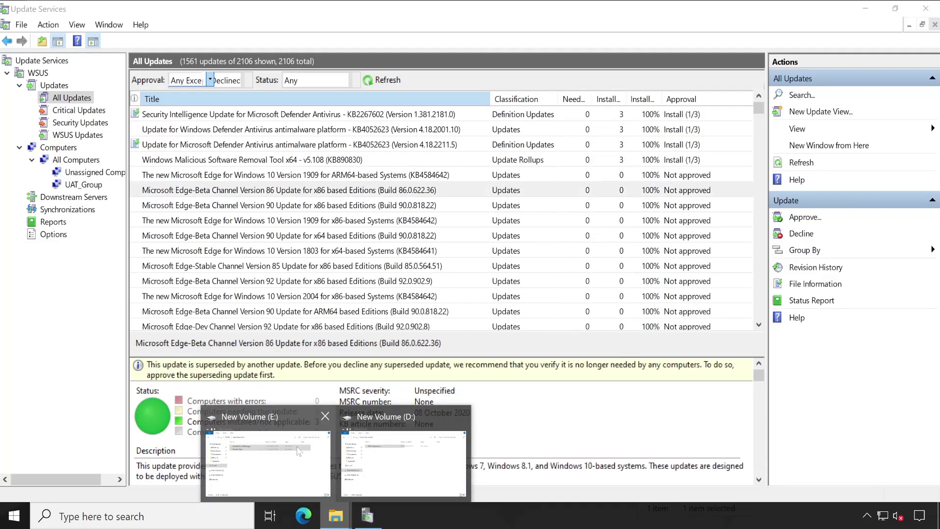
click(325, 453)
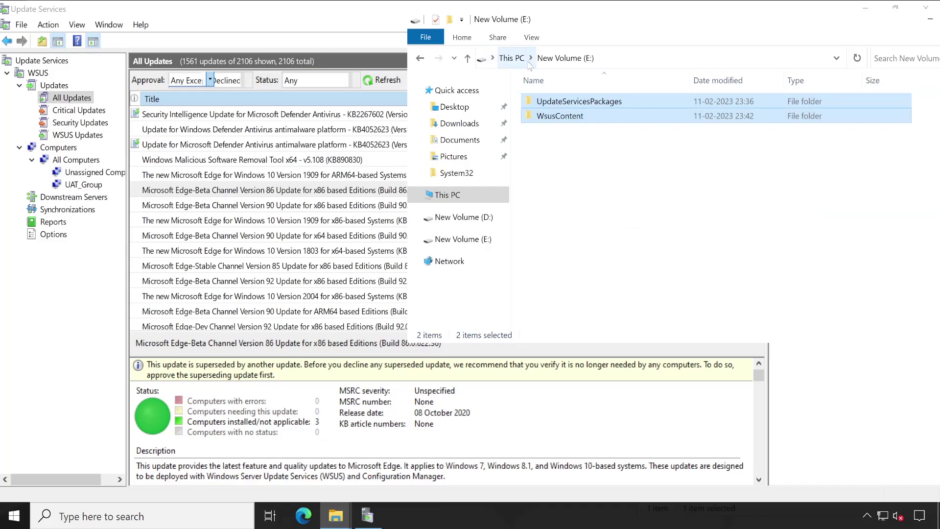
Close the E: window and compare the D: and E: drive space under This PC.
drag(802, 27, 581, 52)
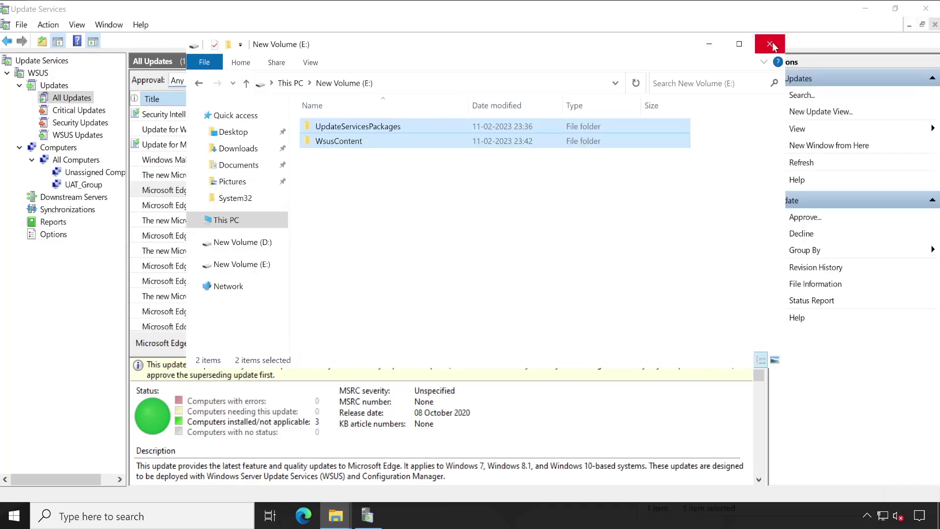
click(769, 43)
click(335, 515)
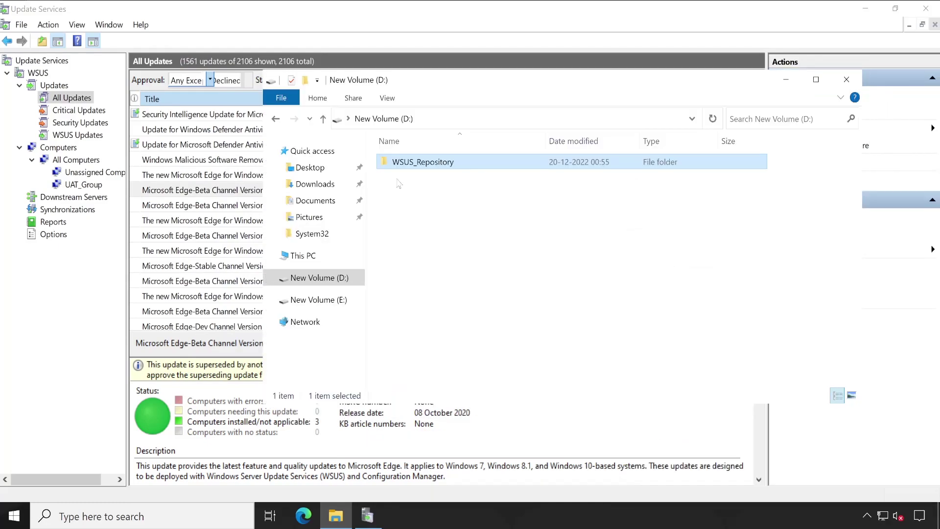
click(324, 256)
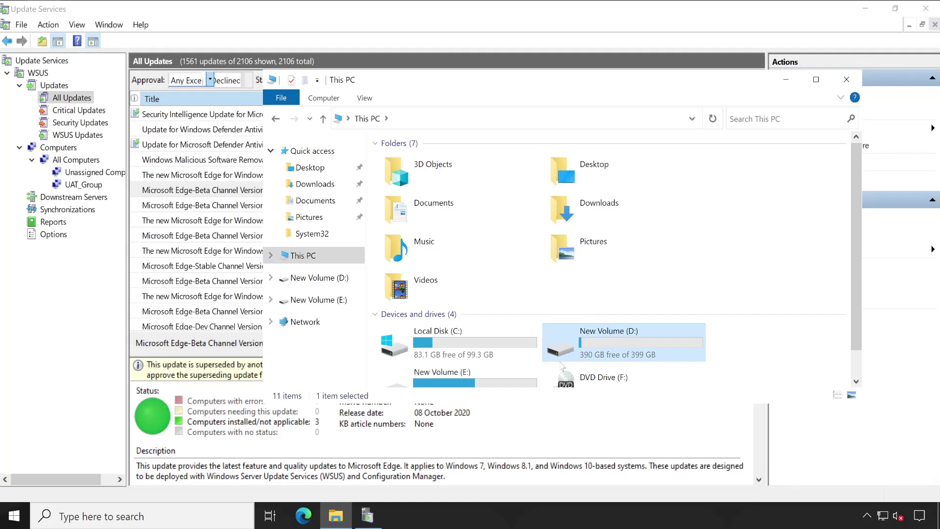
scroll(487, 368, down, 1)
click(471, 372)
click(606, 326)
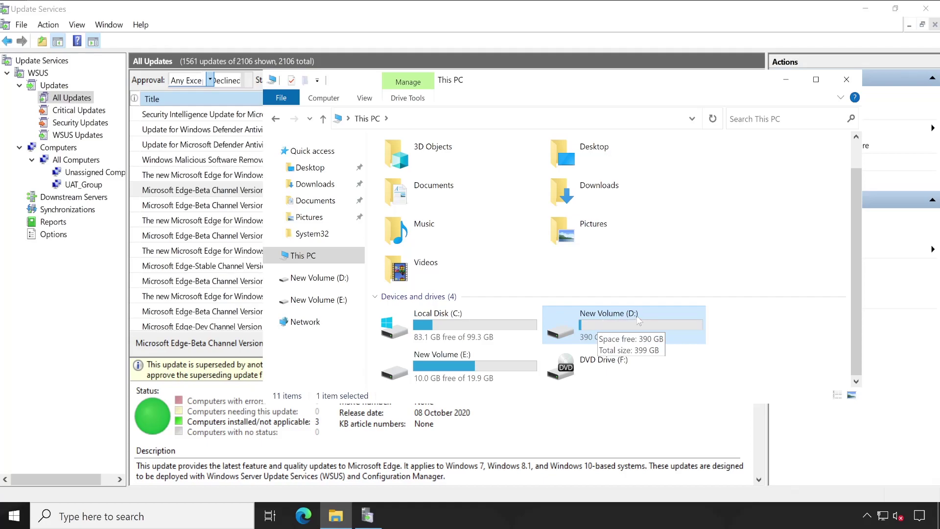
click(512, 378)
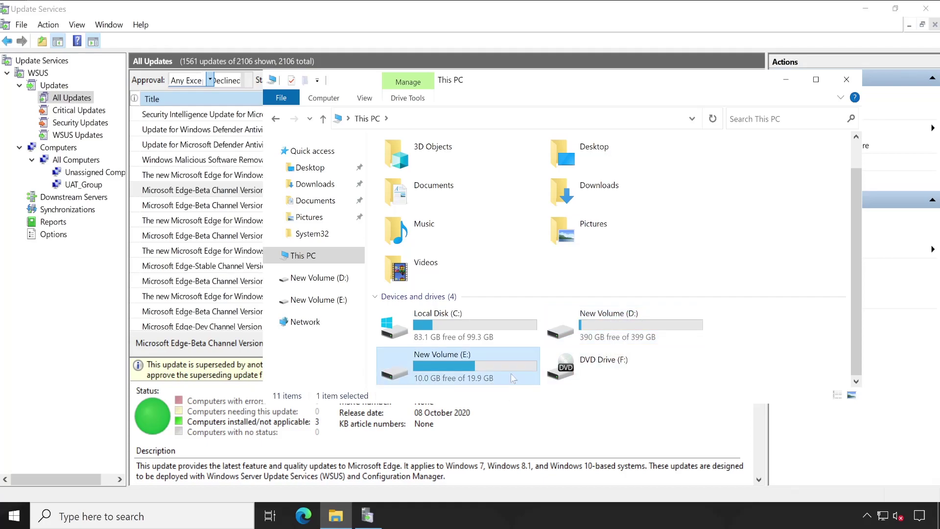
Open New Volume (D:) and select the leftover WSUS_Repository folder.
click(622, 328)
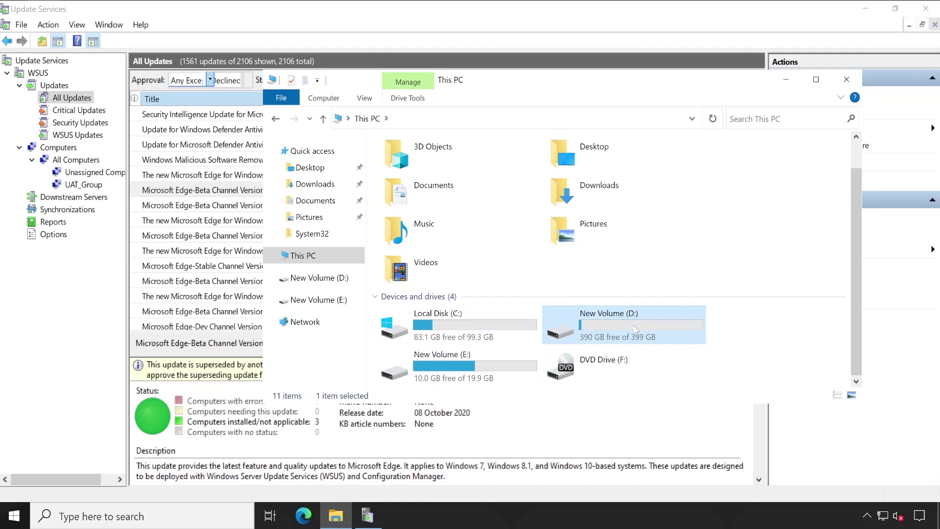
double_click(634, 329)
drag(485, 214, 398, 163)
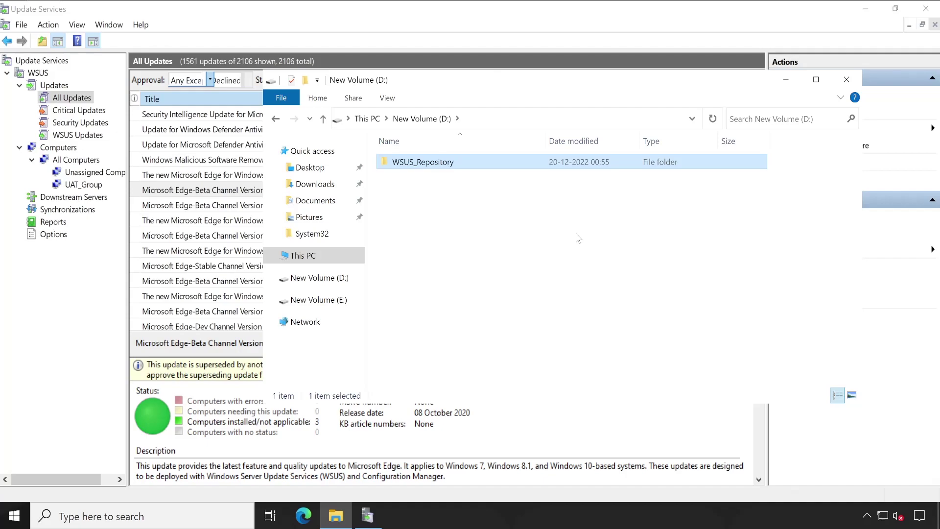
Permanently delete the WSUS_Repository folder from D: and expand the deletion progress details.
key(shift+Delete)
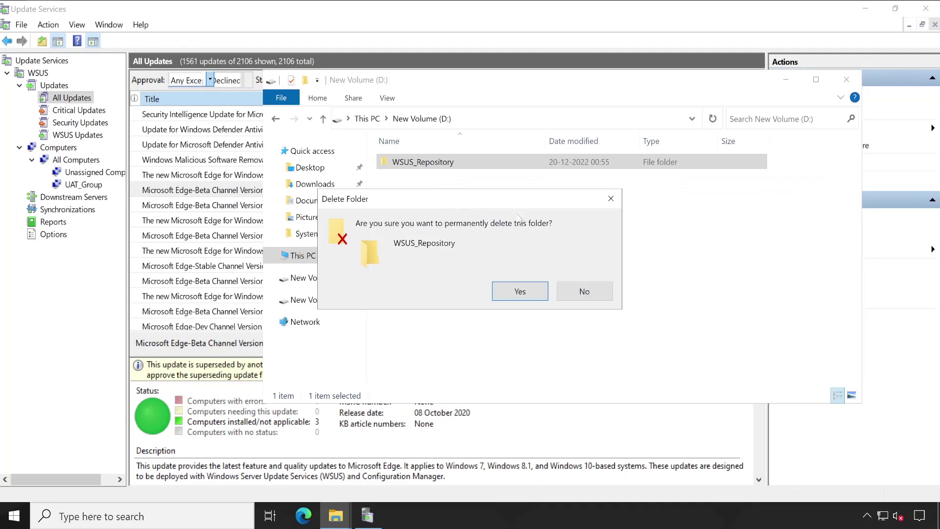
click(519, 291)
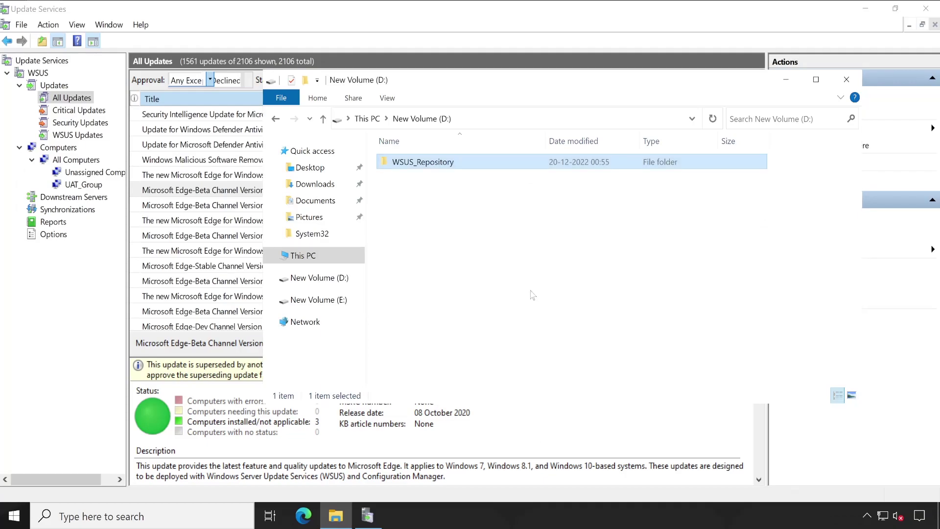
click(186, 272)
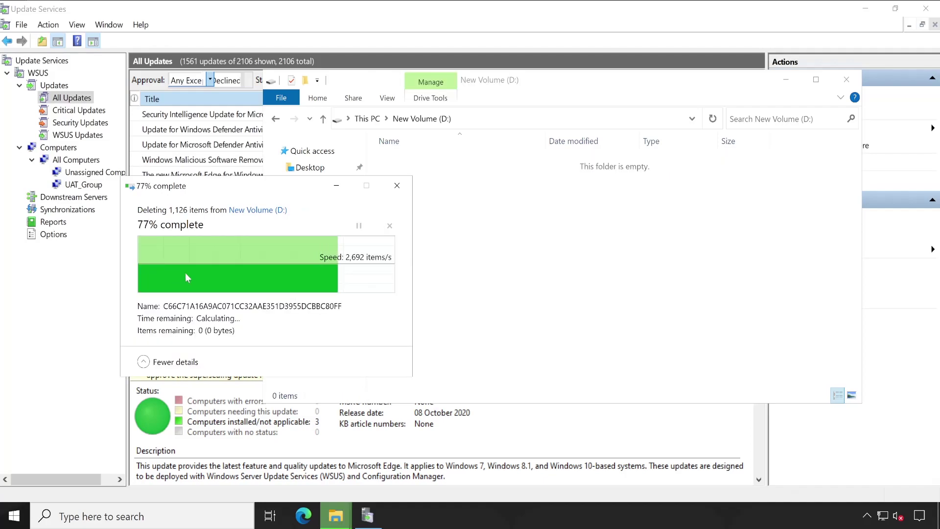
Back at This PC, confirm D: shows 399 GB free of 399 GB and check E: usage.
click(368, 119)
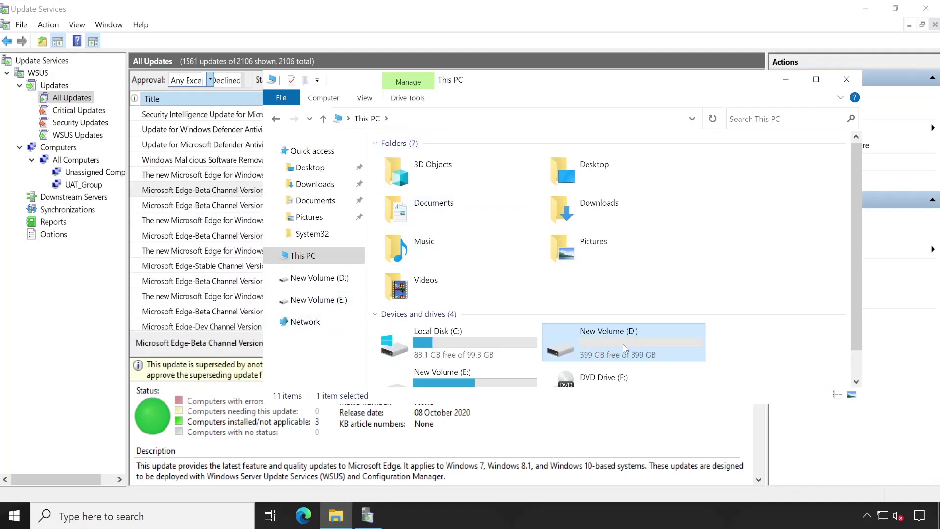
scroll(607, 349, down, 1)
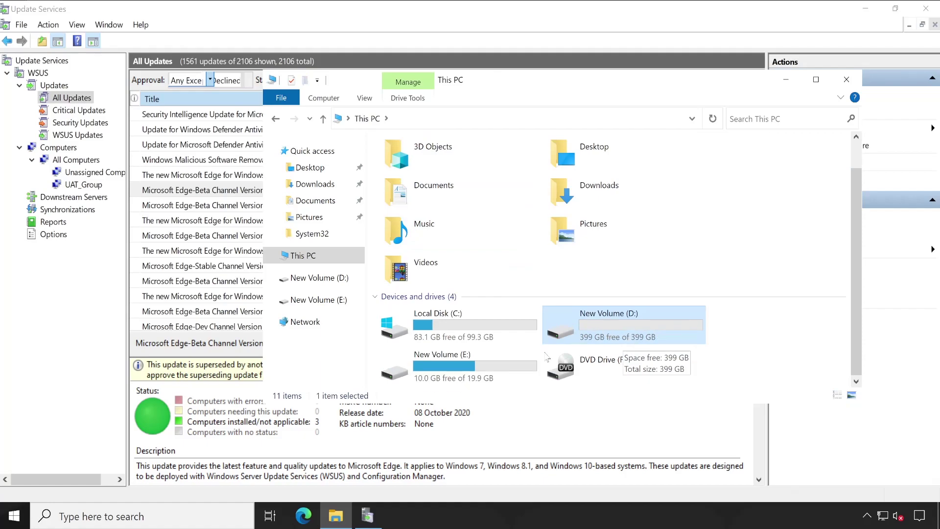
click(485, 372)
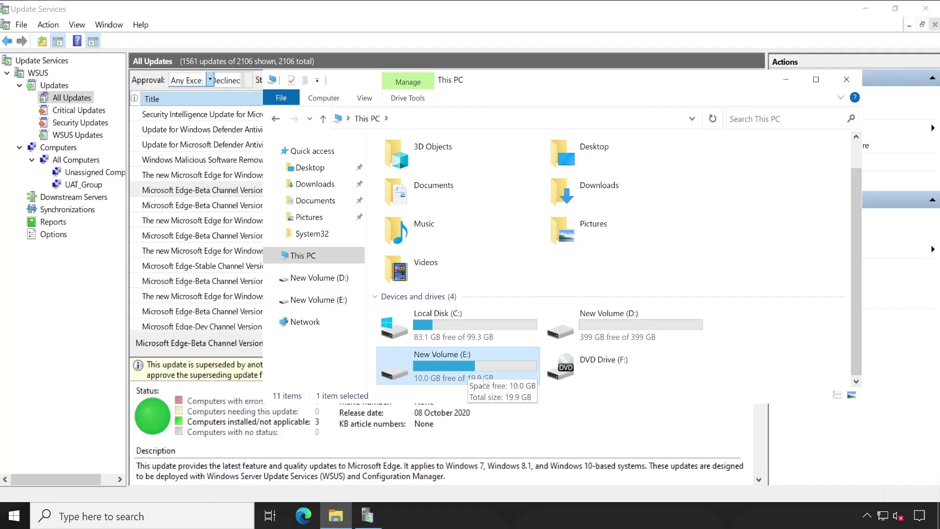
click(846, 80)
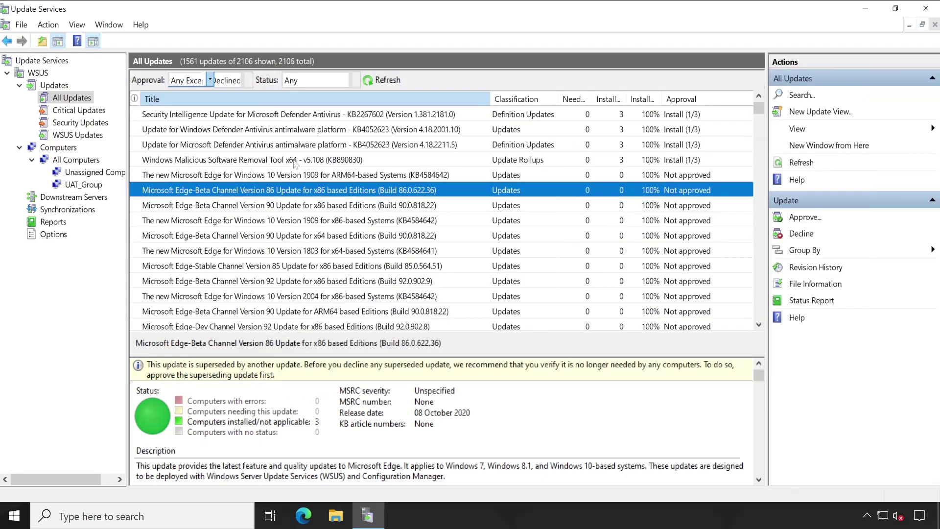